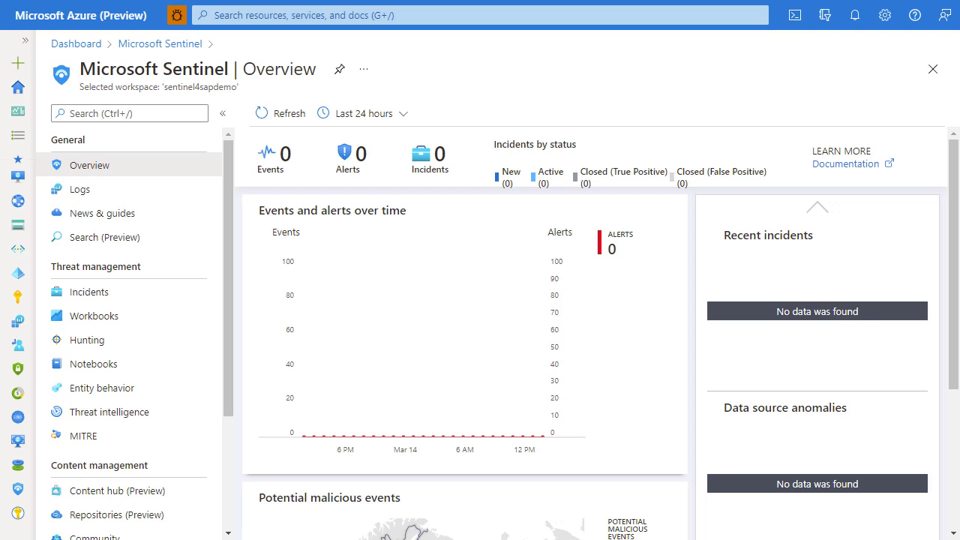
- Review the Continuous Threat Monitoring for SAP solution in Content hub: version 1.2.65, 50 analytics rules, 38 parsers
left_click(147, 491)
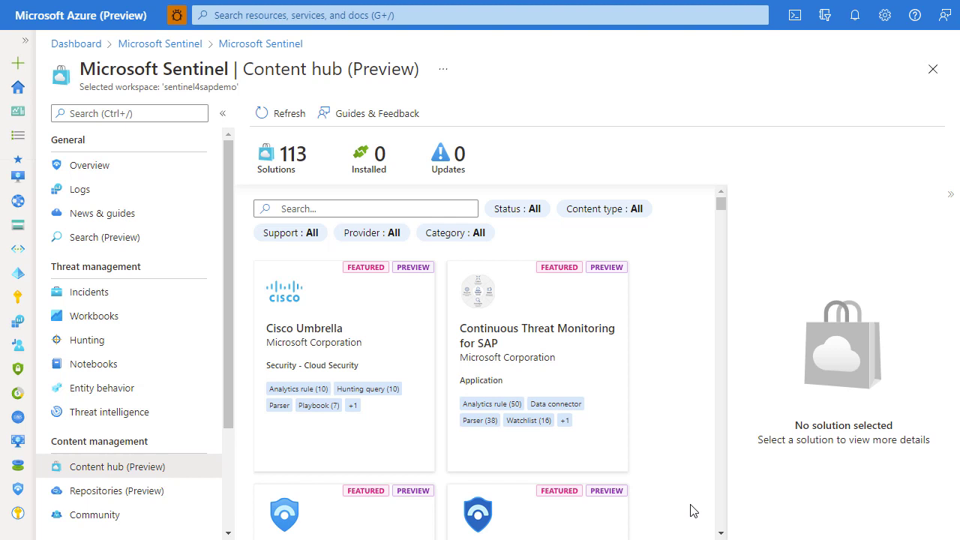
left_click(561, 345)
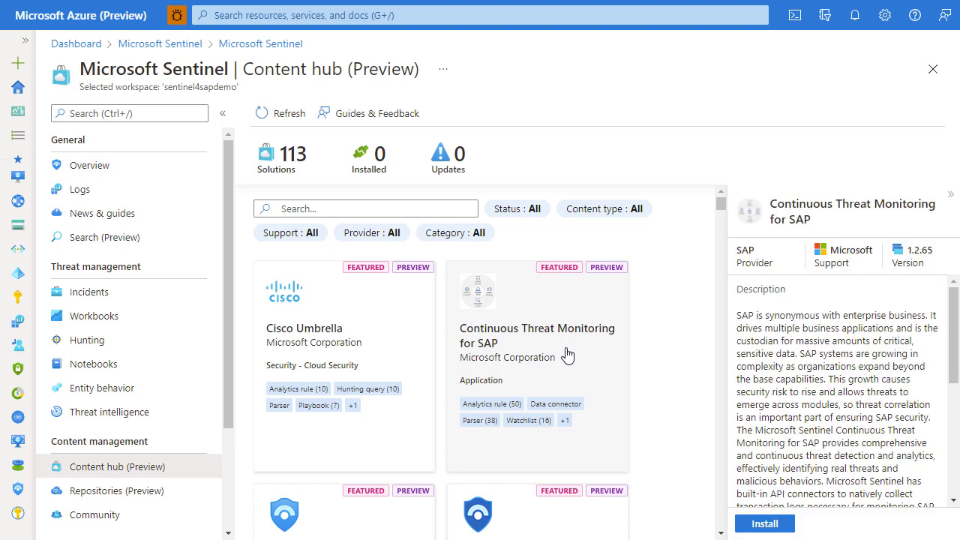
scroll(885, 363, "down", 1)
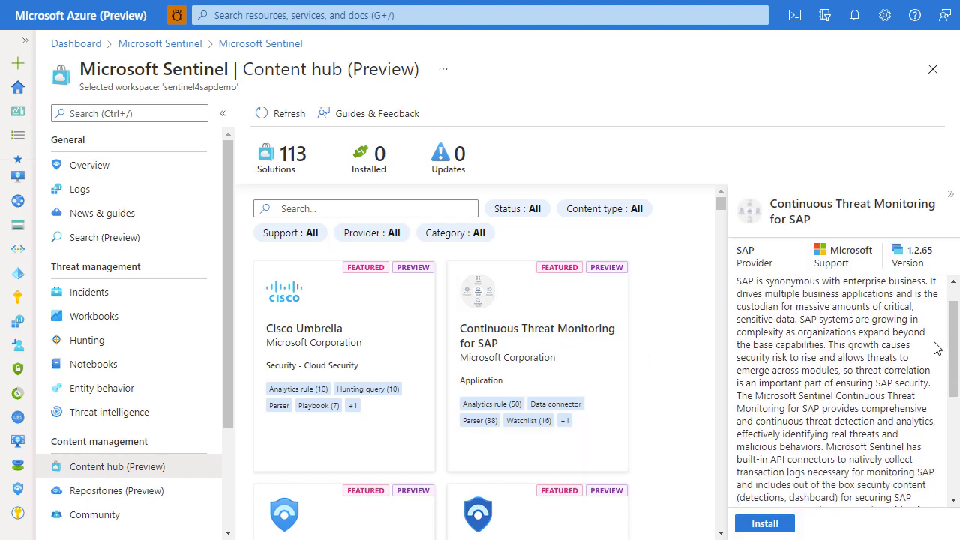
left_click_drag(951, 333, 951, 419)
scroll(954, 411, "down", 1)
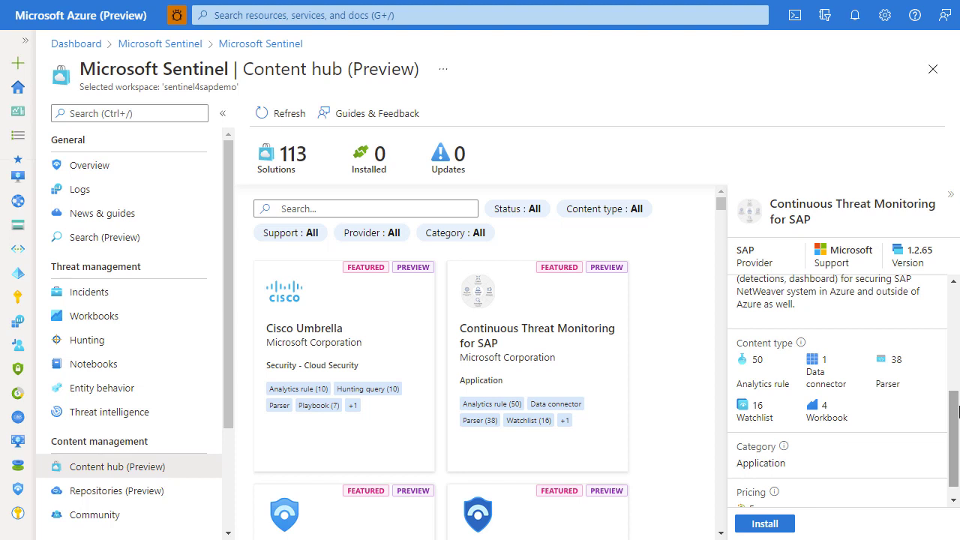
- Start creating the SAP solution and choose sentinel4sapdemo as the Log Analytics workspace
left_click(773, 528)
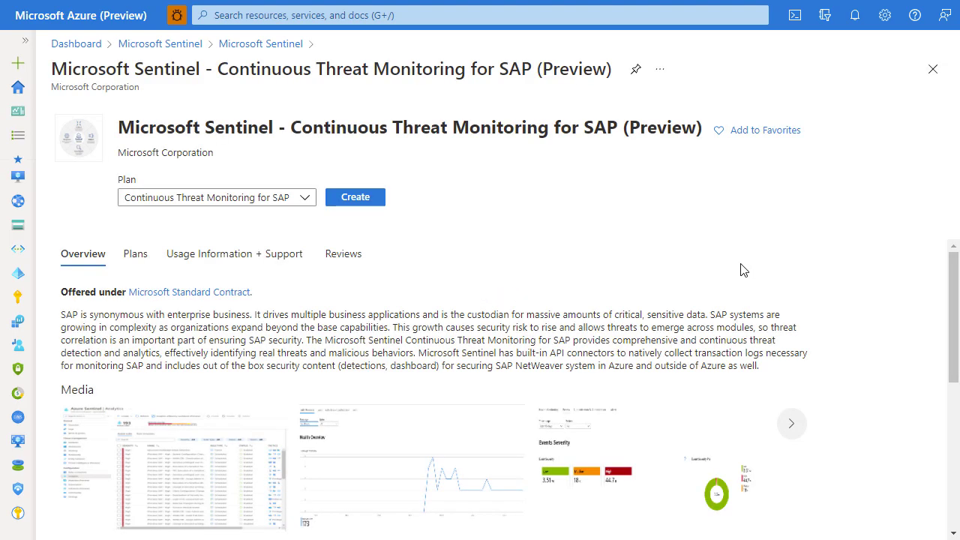
left_click(362, 198)
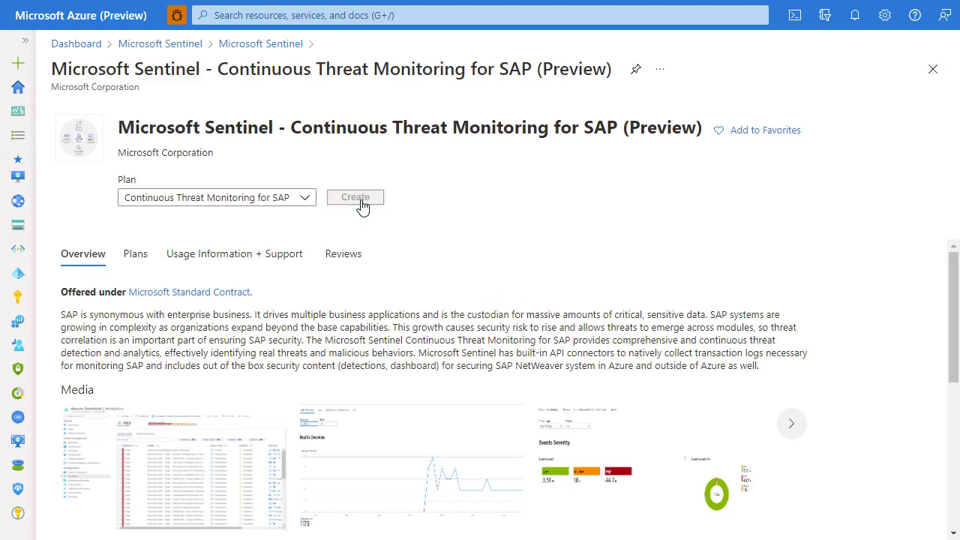
scroll(385, 279, "down", 1)
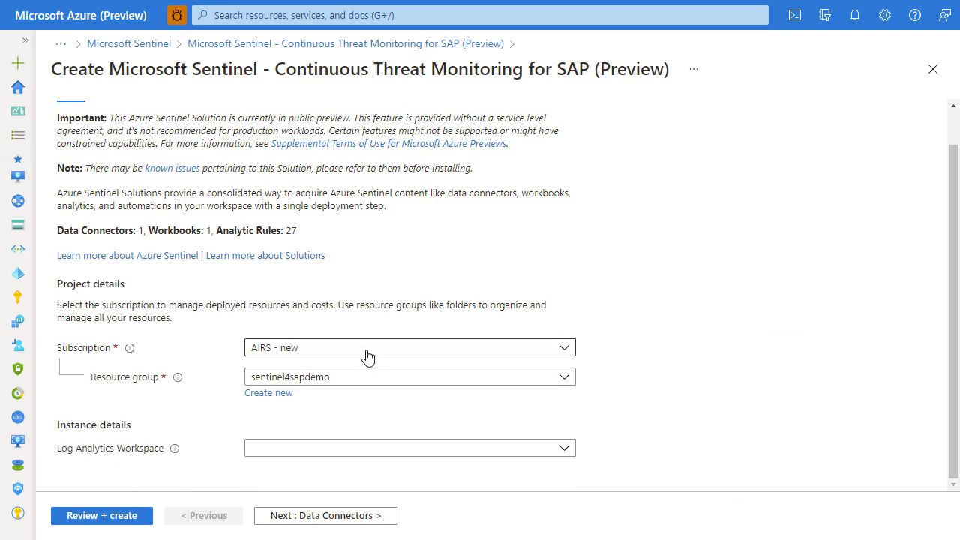
left_click(369, 449)
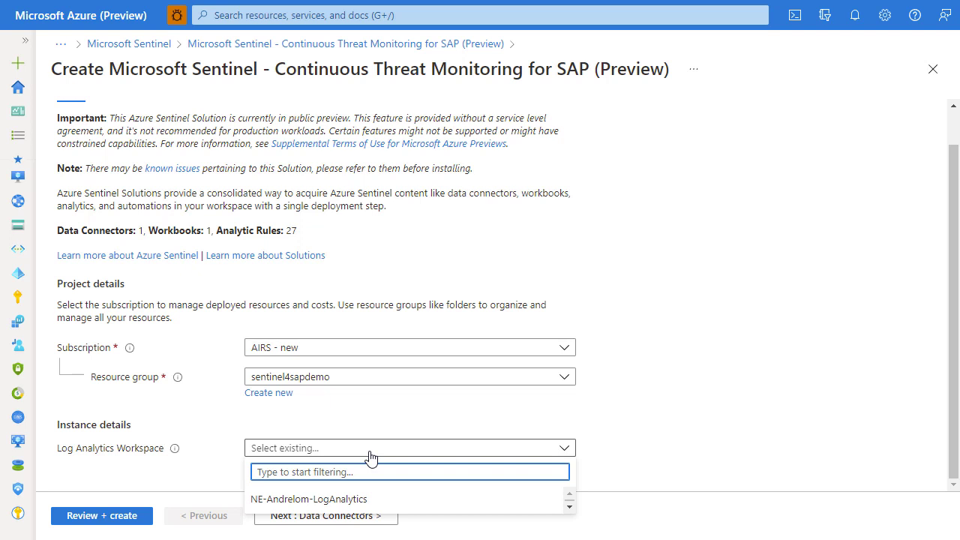
scroll(373, 500, "down", 4)
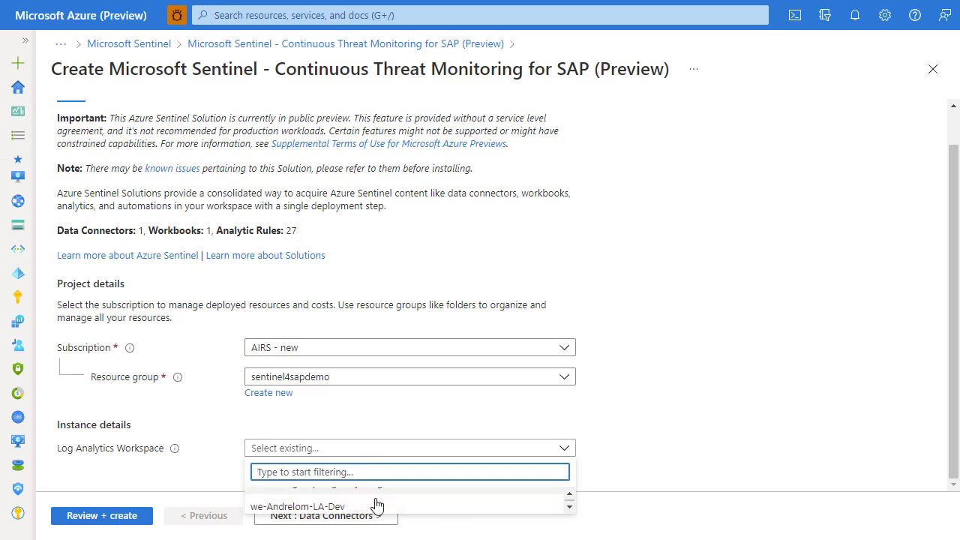
scroll(374, 500, "down", 1)
left_click(375, 497)
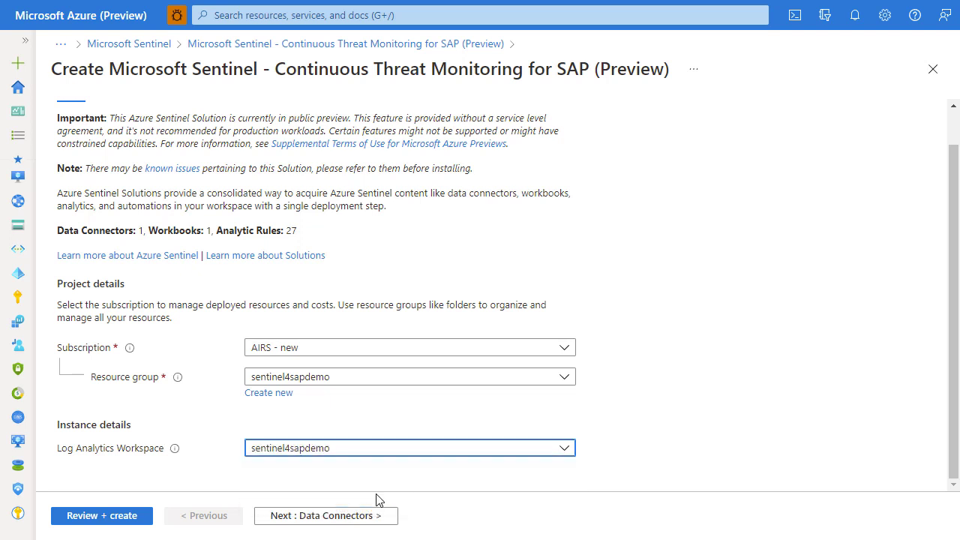
- Advance through Data Connectors, Workbooks, Analytics and Watchlists to Review + create
left_click(354, 524)
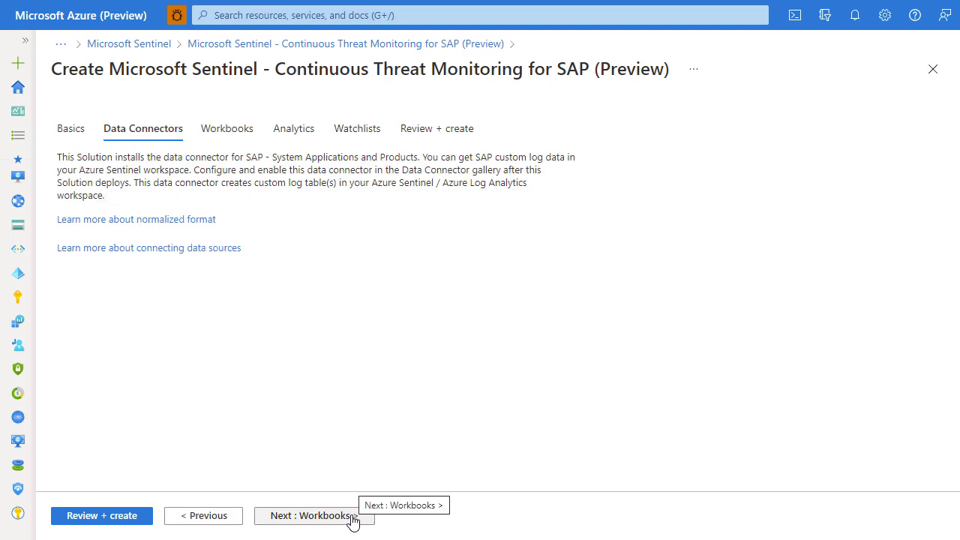
left_click(353, 523)
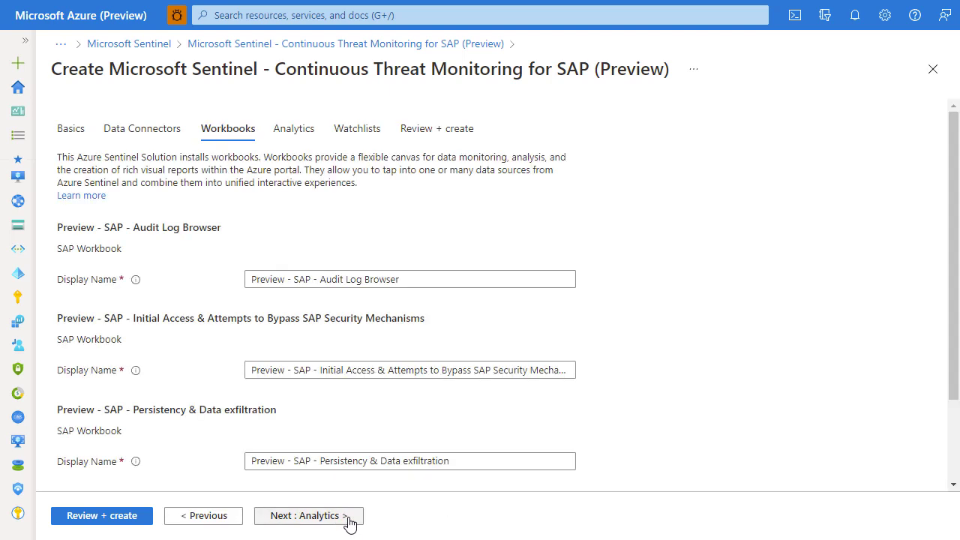
scroll(466, 418, "down", 2)
scroll(465, 419, "down", 1)
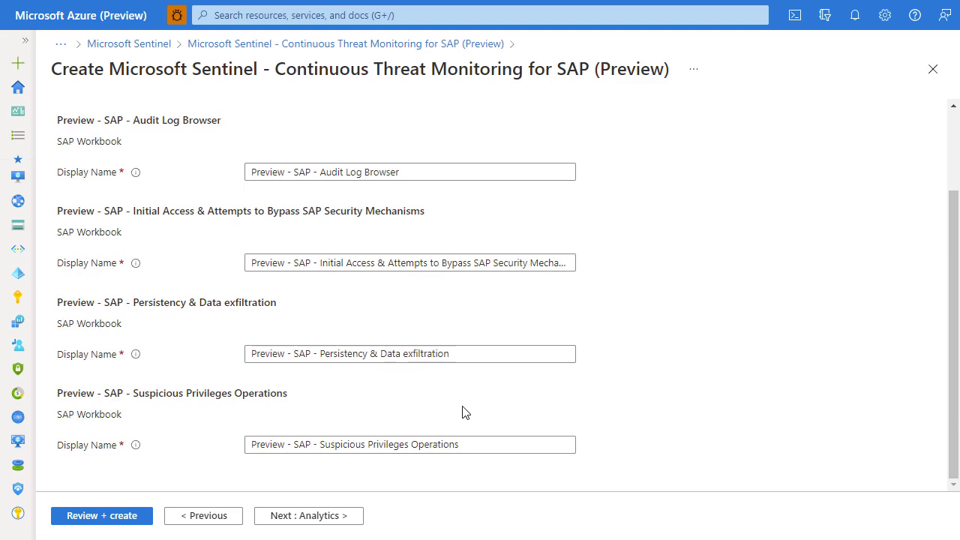
left_click(313, 520)
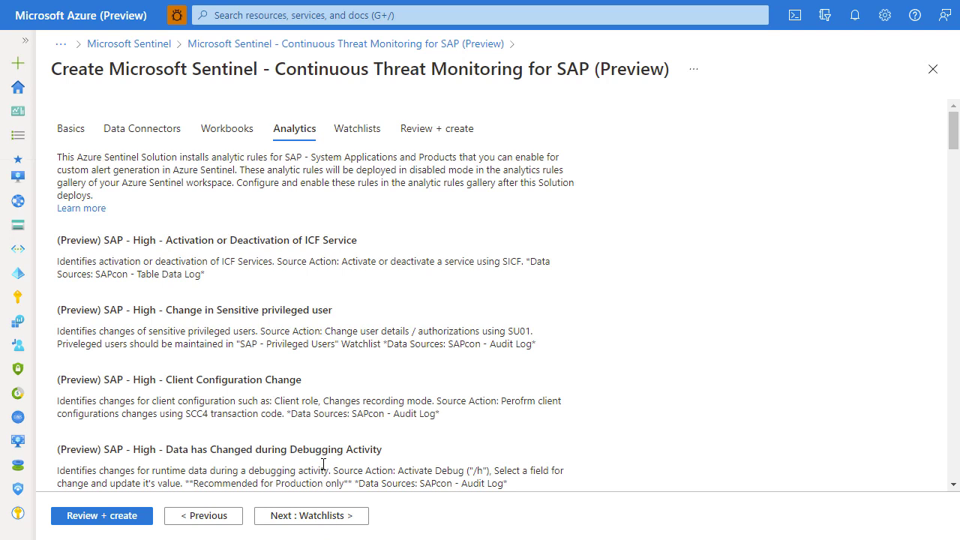
left_click(320, 522)
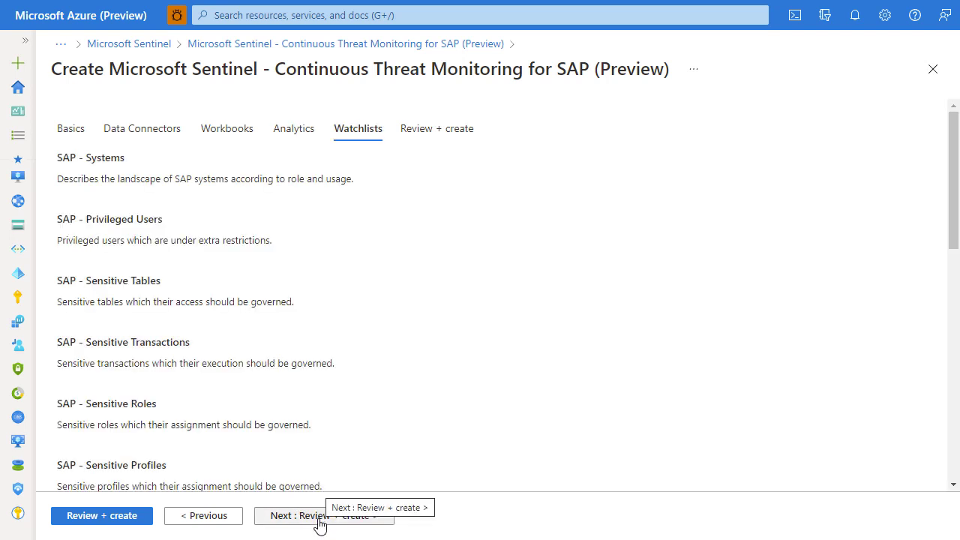
left_click(320, 517)
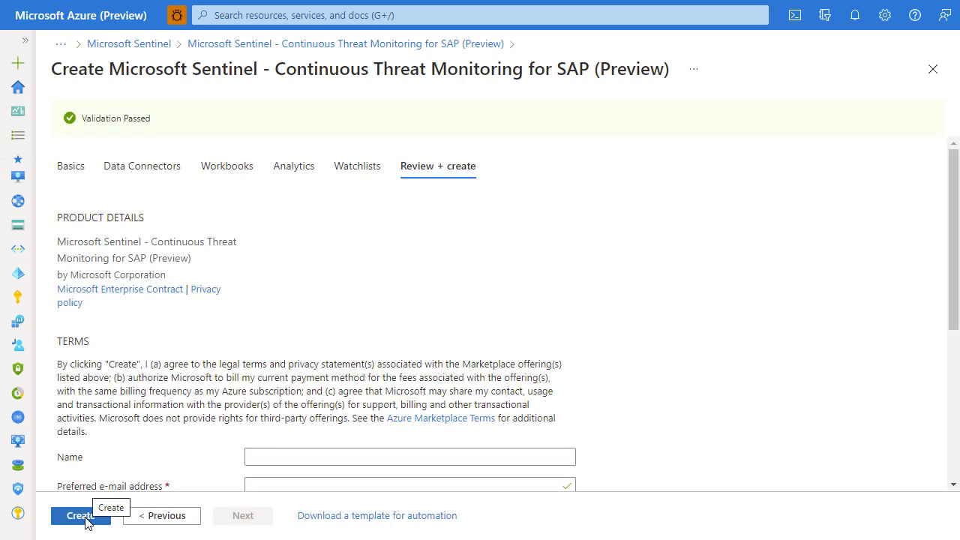
- Deploy the SAP solution, then open the sentinel4sapdemo workspace overview showing 6 new SAP incidents
left_click(81, 516)
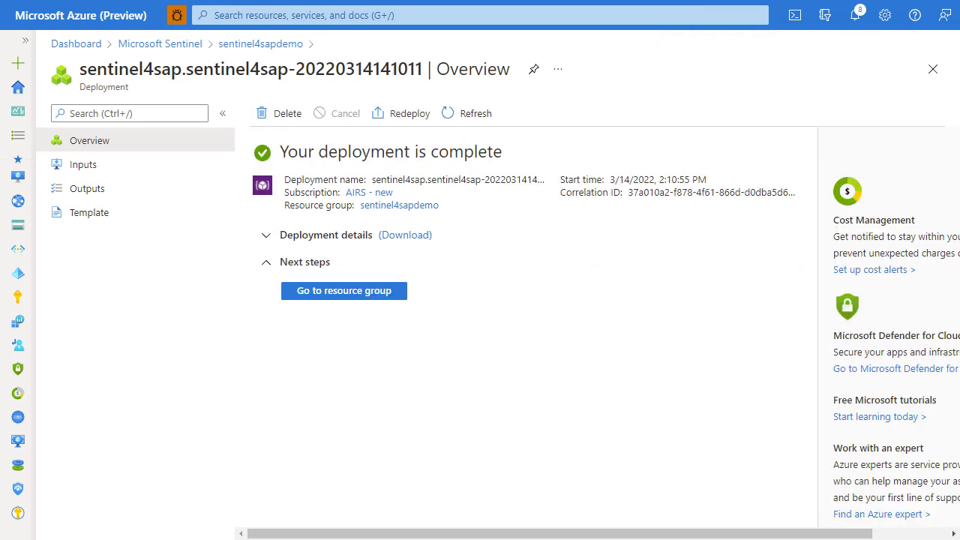
left_click(33, 495)
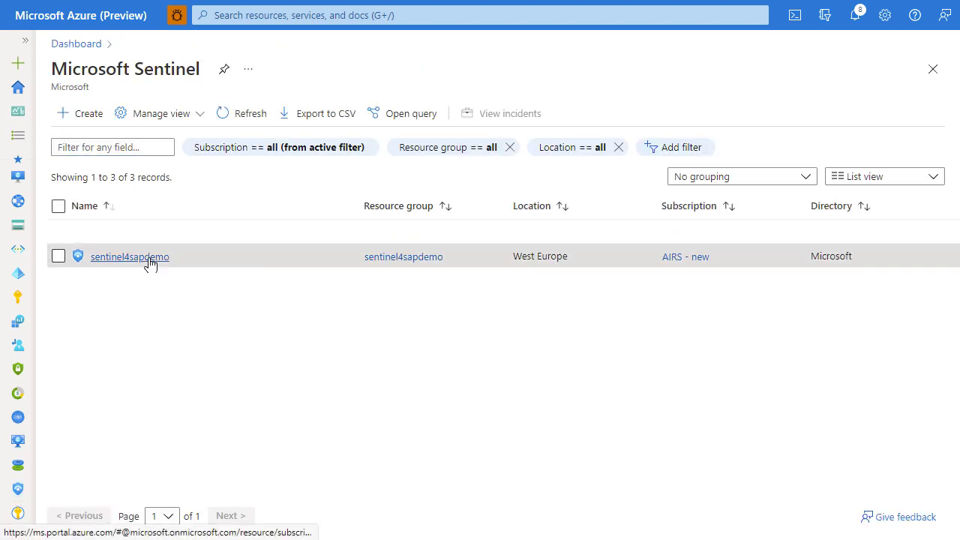
left_click(150, 265)
scroll(132, 396, "down", 2)
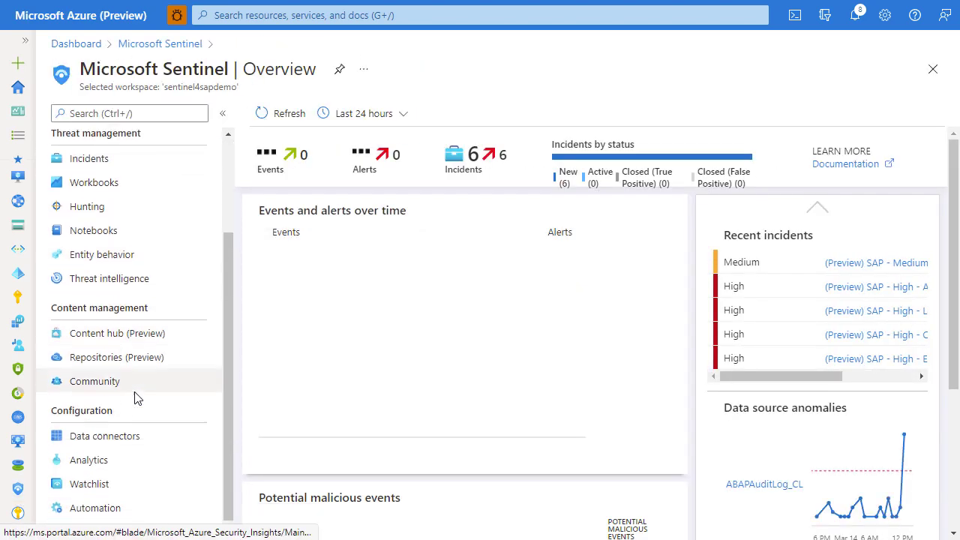
- Filter Analytics rules by 'sap', select all 50 rules and enable them
left_click(94, 455)
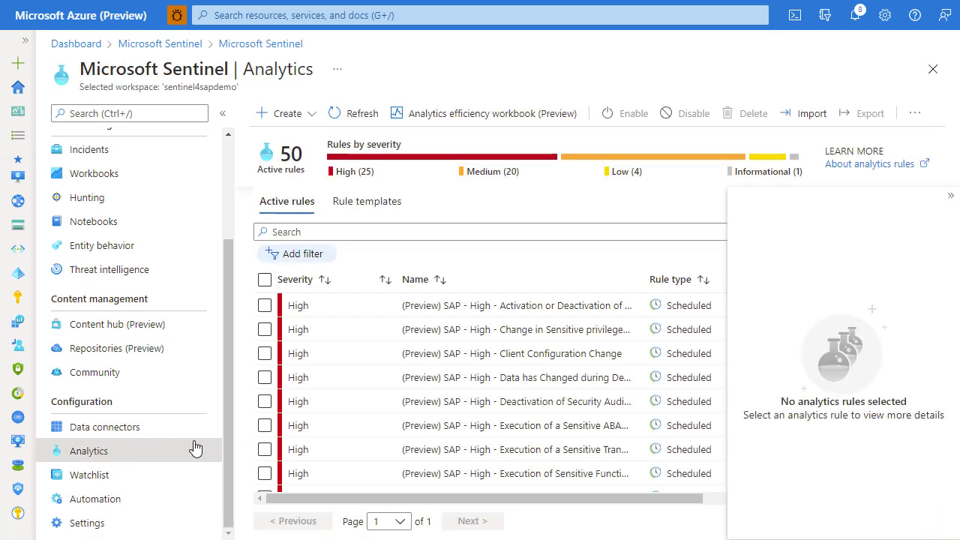
left_click(414, 252)
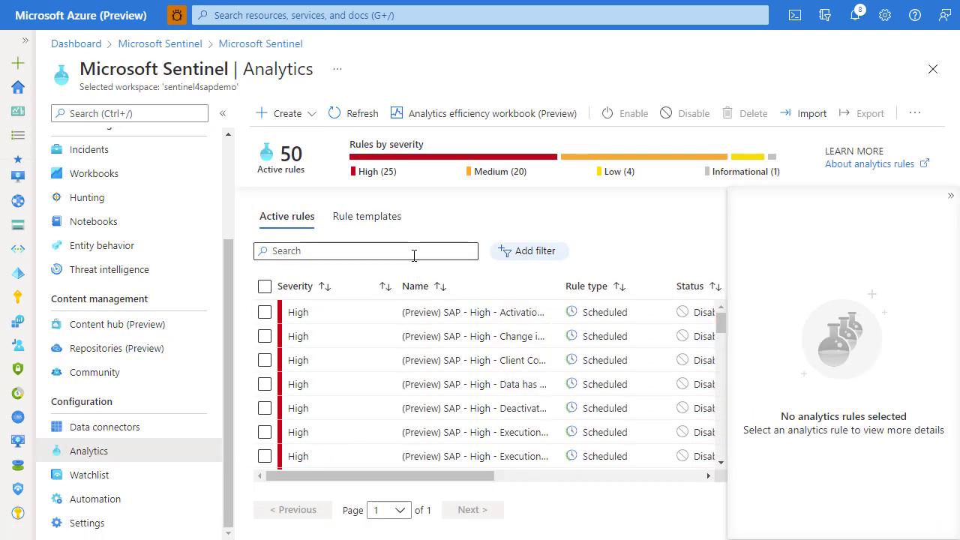
type("sap")
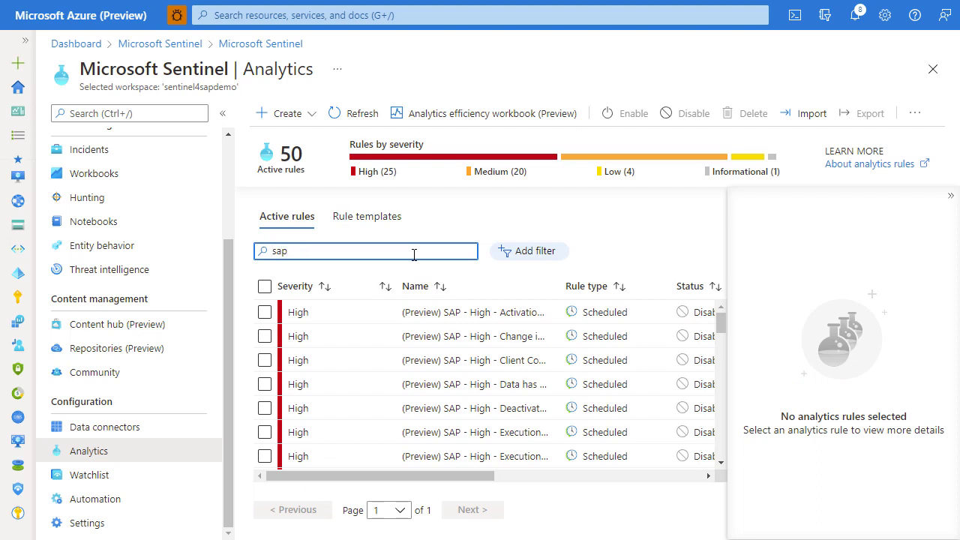
left_click_drag(452, 475, 376, 395)
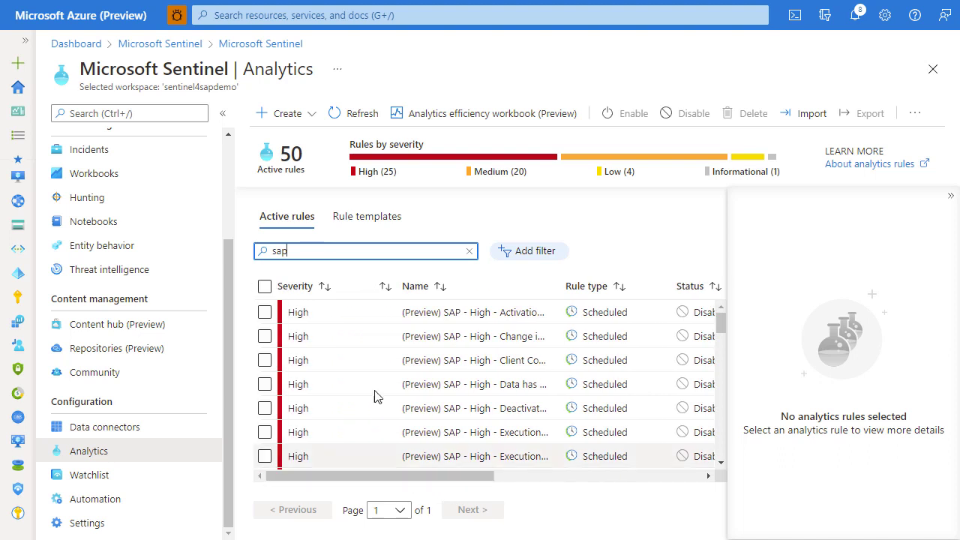
left_click(264, 287)
left_click(634, 116)
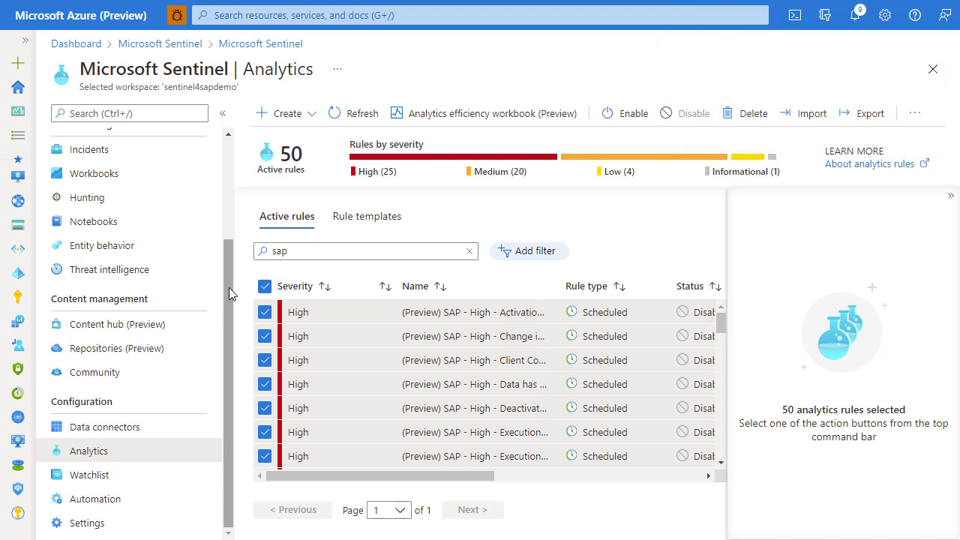
left_click_drag(228, 288, 229, 187)
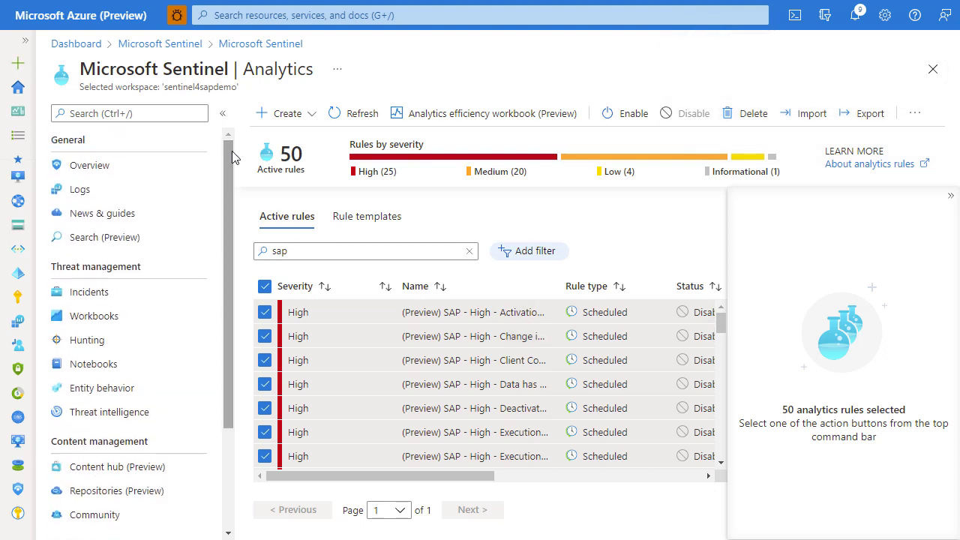
- Run a Logs query on the ABAPAuditLog_CL table from the Custom Logs group
left_click(145, 196)
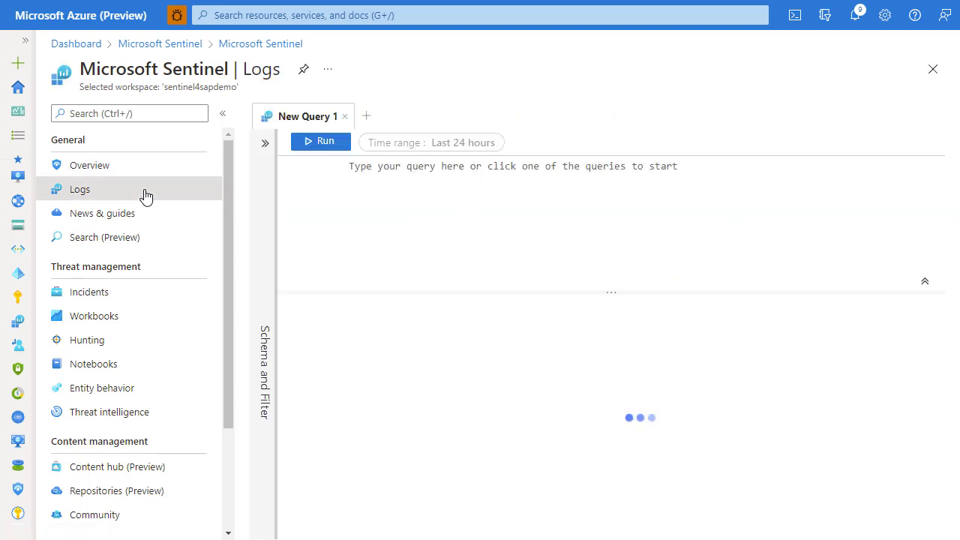
left_click(222, 113)
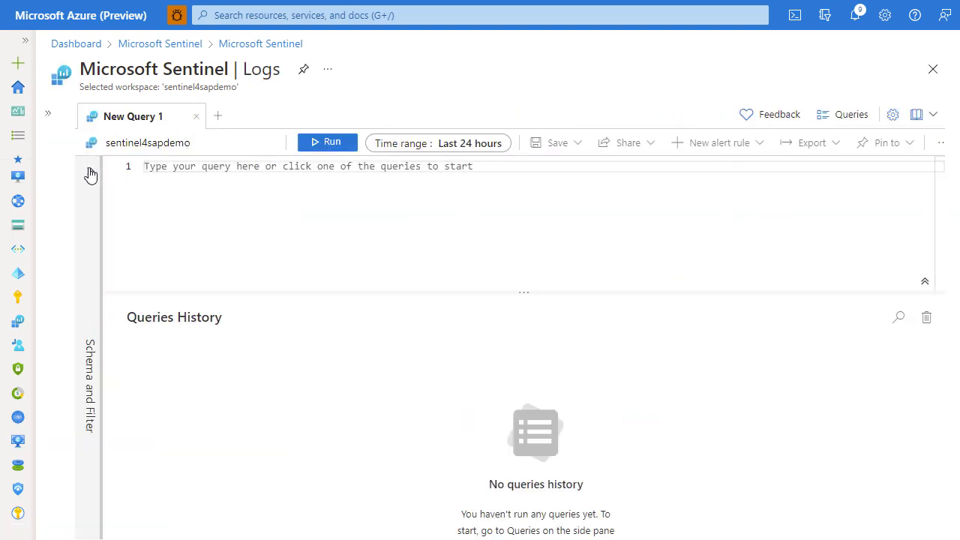
left_click(90, 174)
left_click(89, 391)
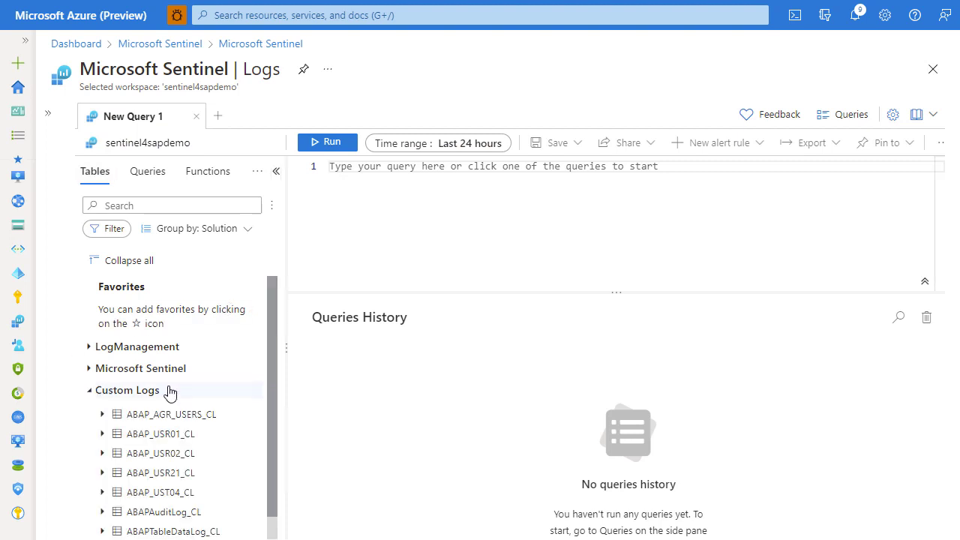
scroll(176, 390, "down", 1)
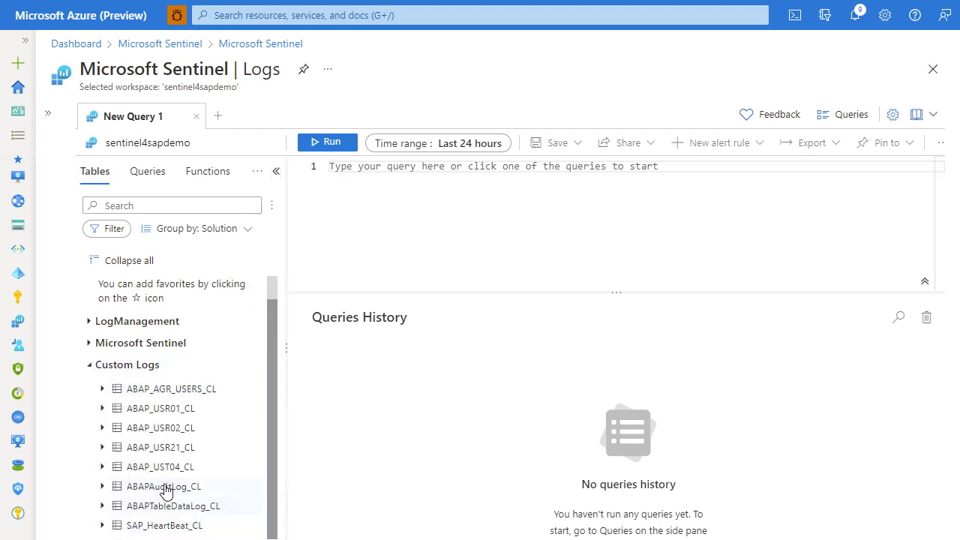
mouse_move(168, 489)
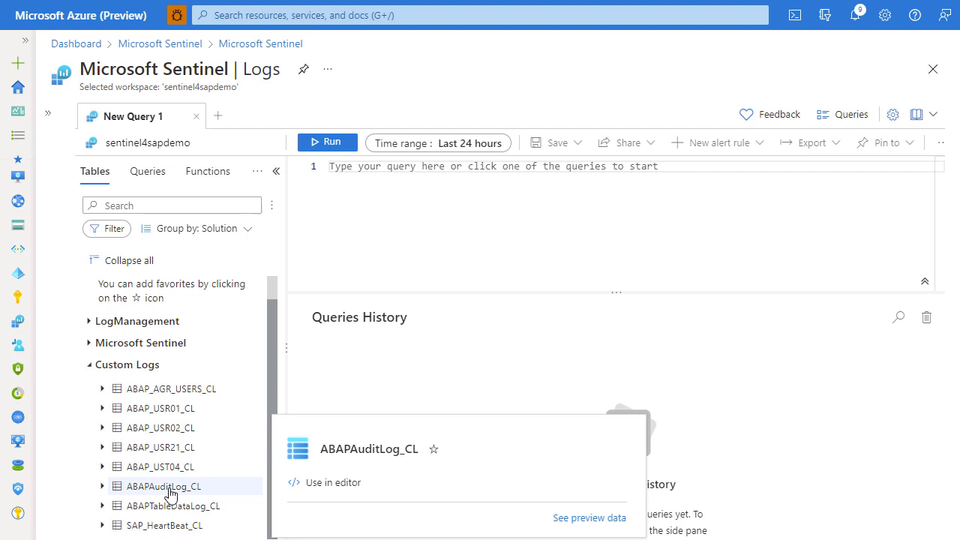
double_click(169, 488)
left_click(318, 144)
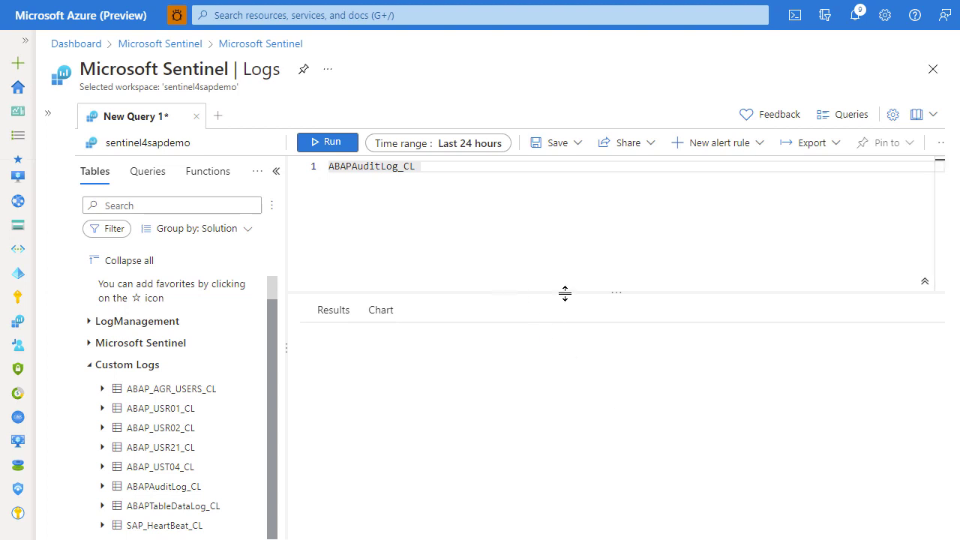
- Enlarge the results area and browse the 140 ABAPAuditLog_CL audit records
left_click_drag(565, 293, 546, 210)
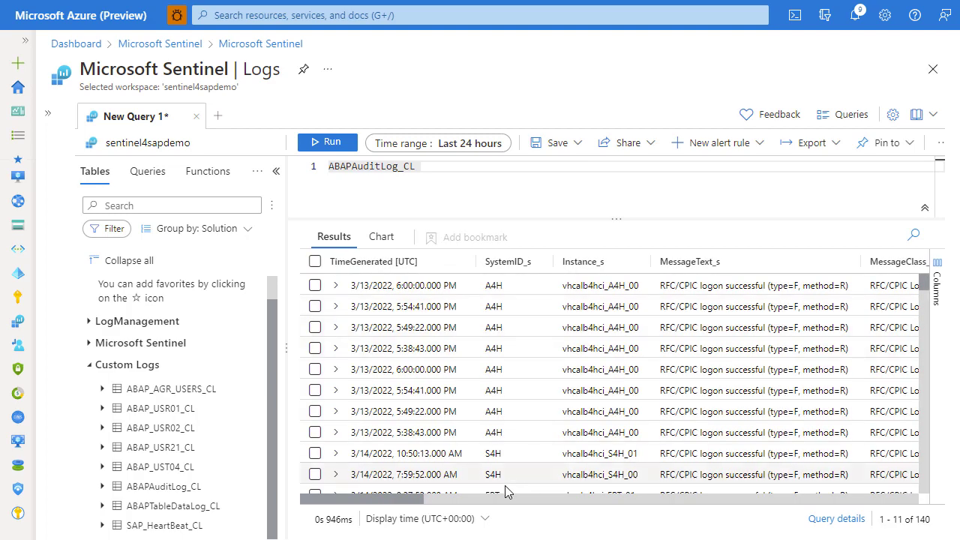
scroll(367, 504, "right", 5)
scroll(521, 409, "down", 1)
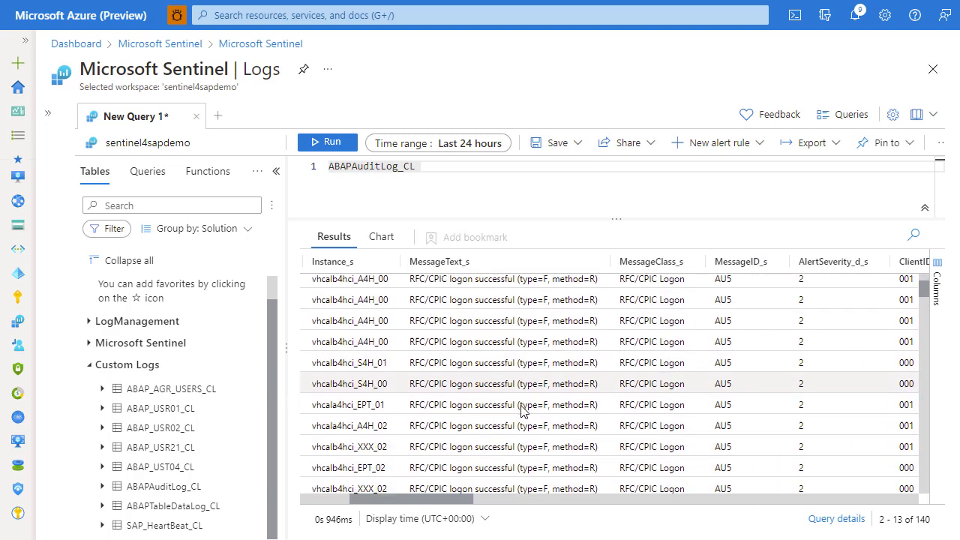
scroll(521, 405, "down", 8)
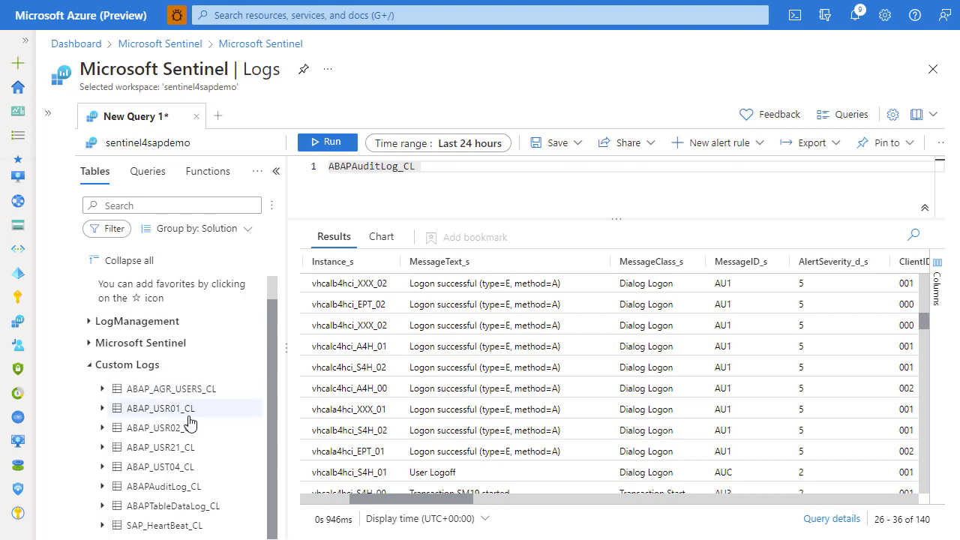
- Clear the ABAPAuditLog_CL query text from the editor
mouse_move(170, 419)
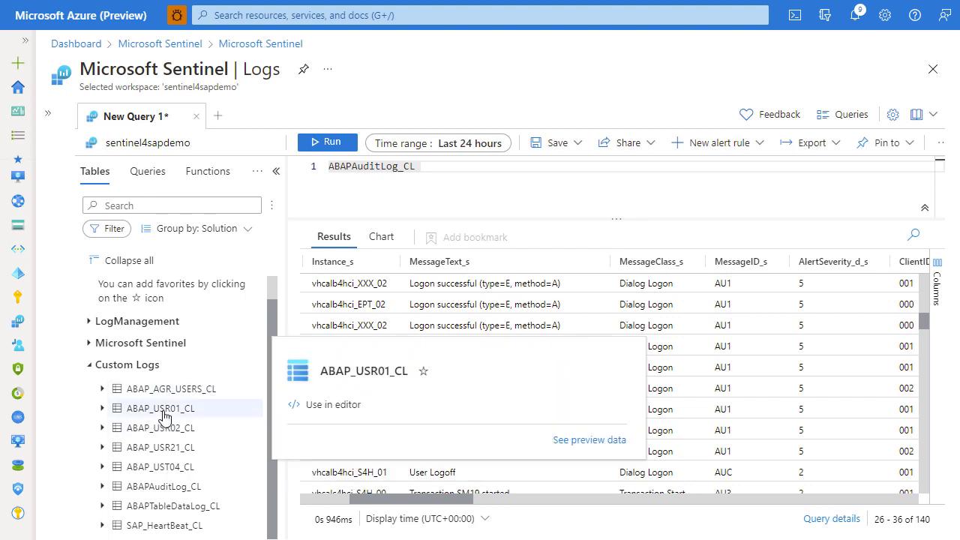
left_click(428, 165)
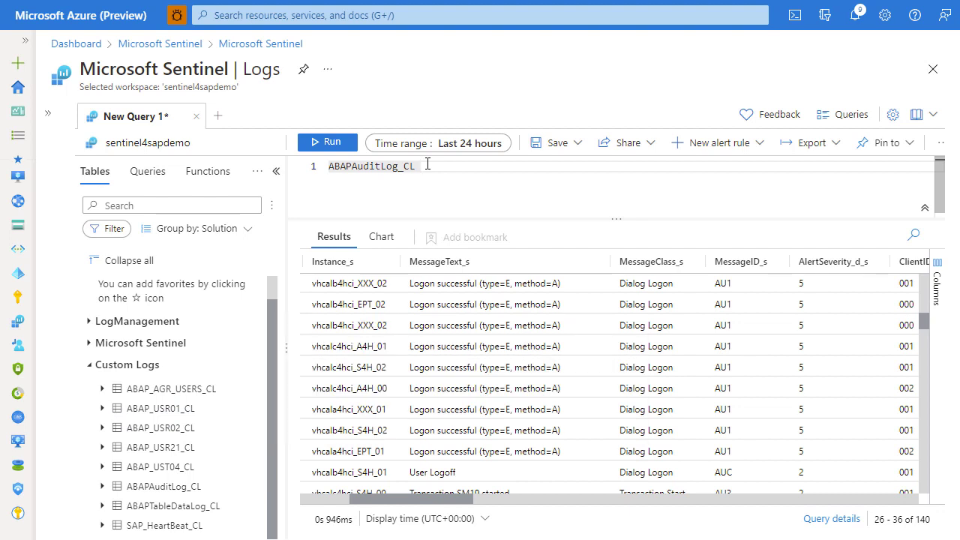
key("ctrl+a")
key("Delete")
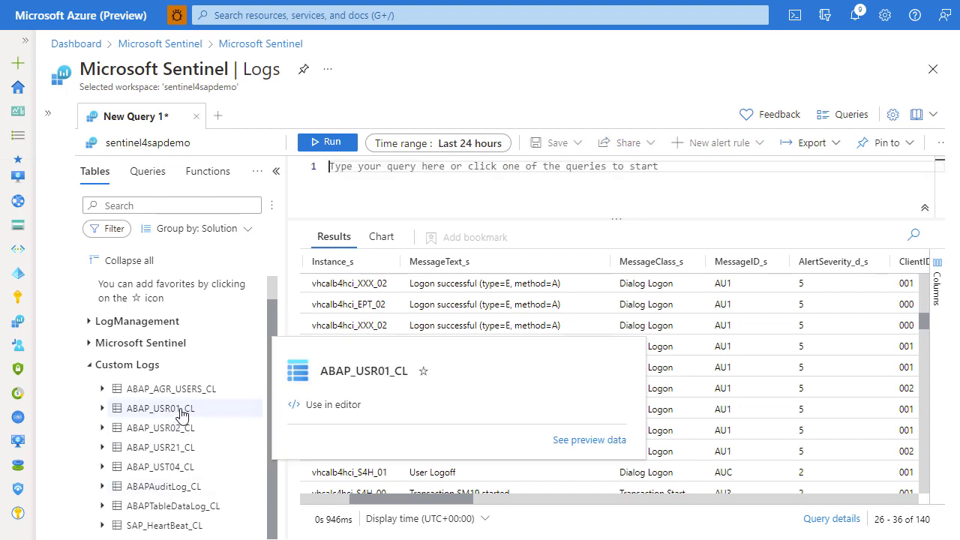
mouse_move(188, 429)
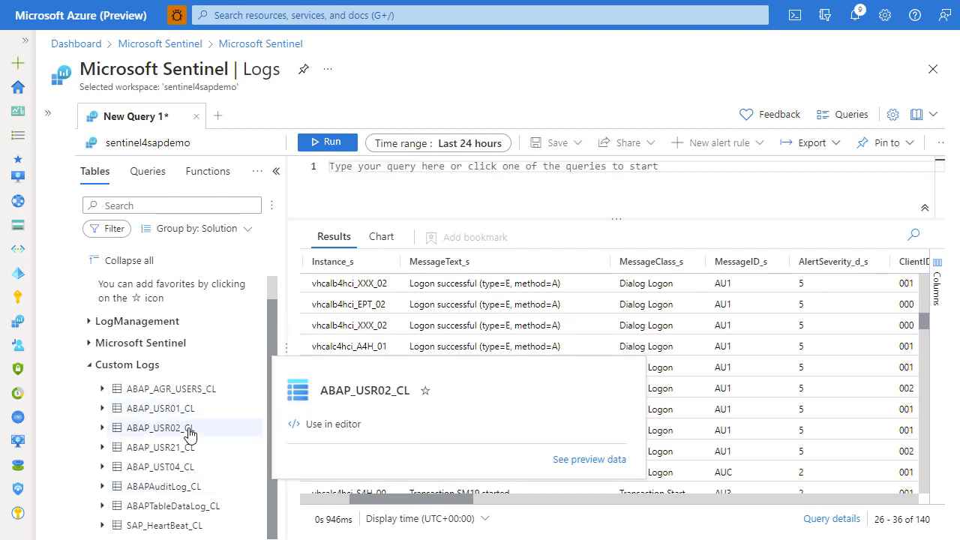
- Discard the unsaved query and open Analytics with the Name column widened for full rule names
left_click(283, 47)
left_click(552, 68)
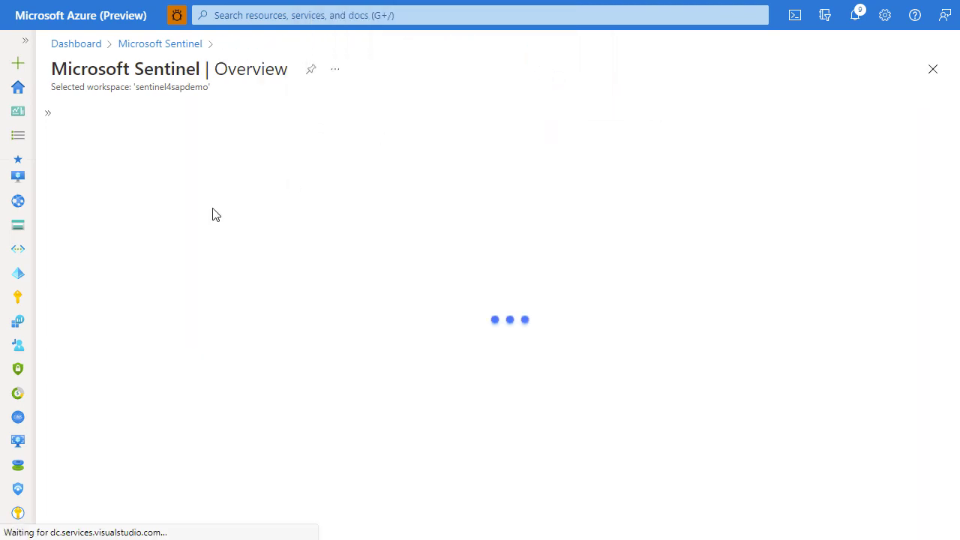
left_click(47, 112)
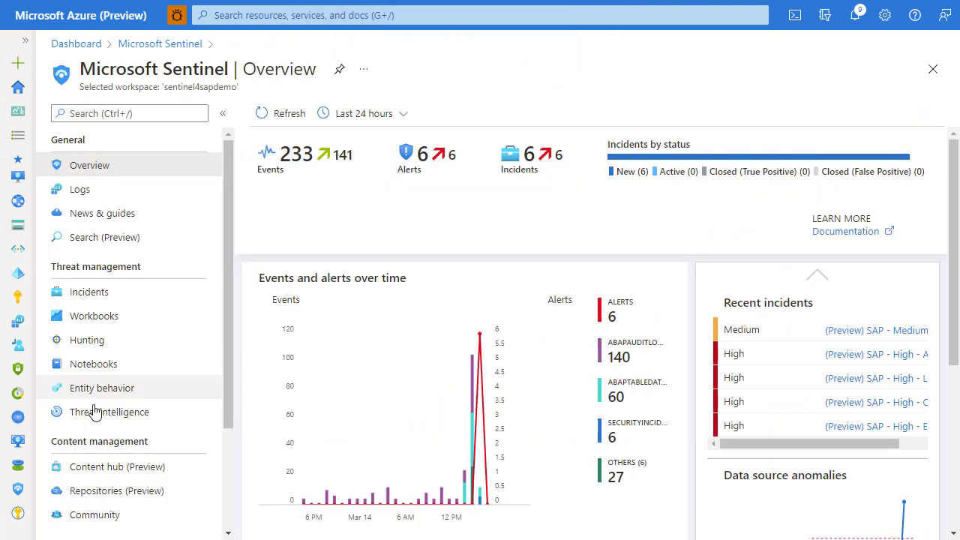
scroll(107, 437, "down", 1)
scroll(108, 437, "down", 1)
left_click(123, 450)
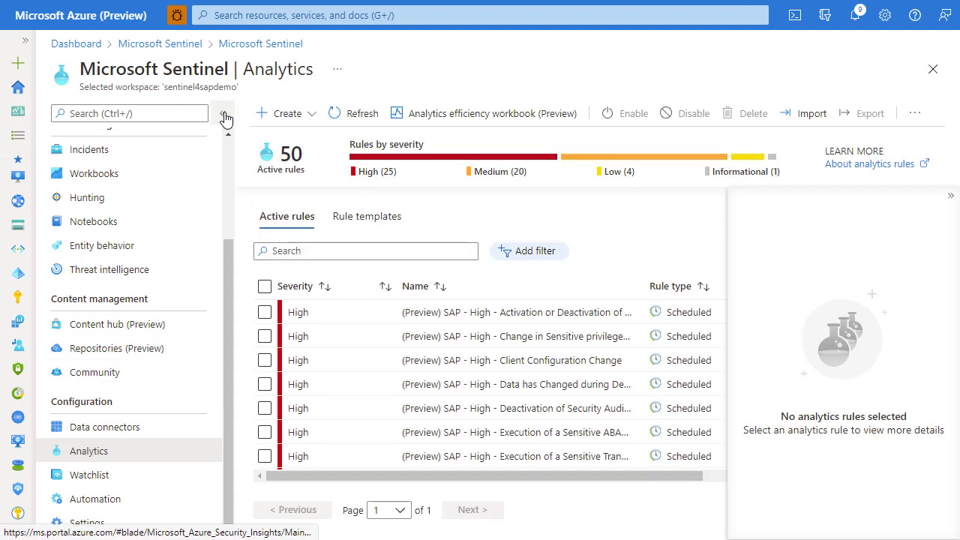
left_click(221, 118)
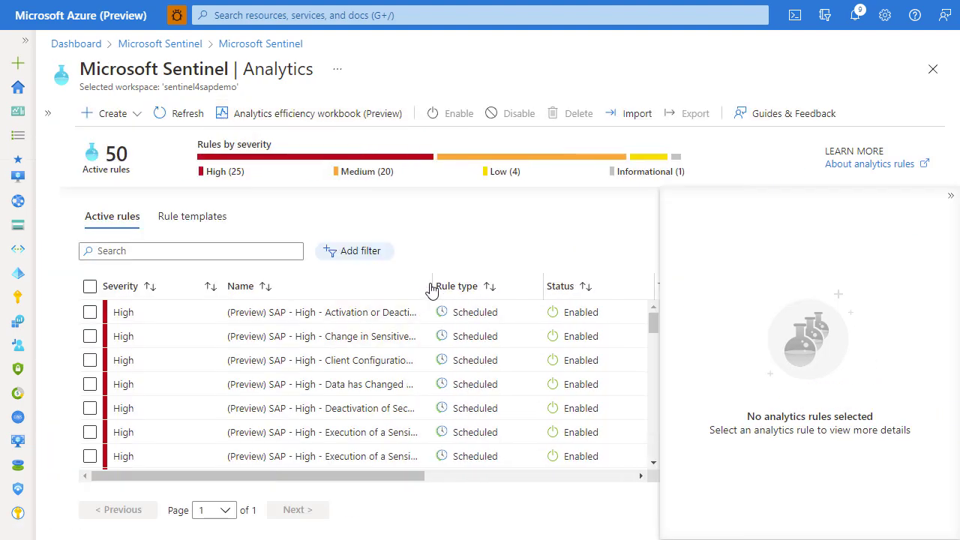
left_click_drag(480, 282, 558, 282)
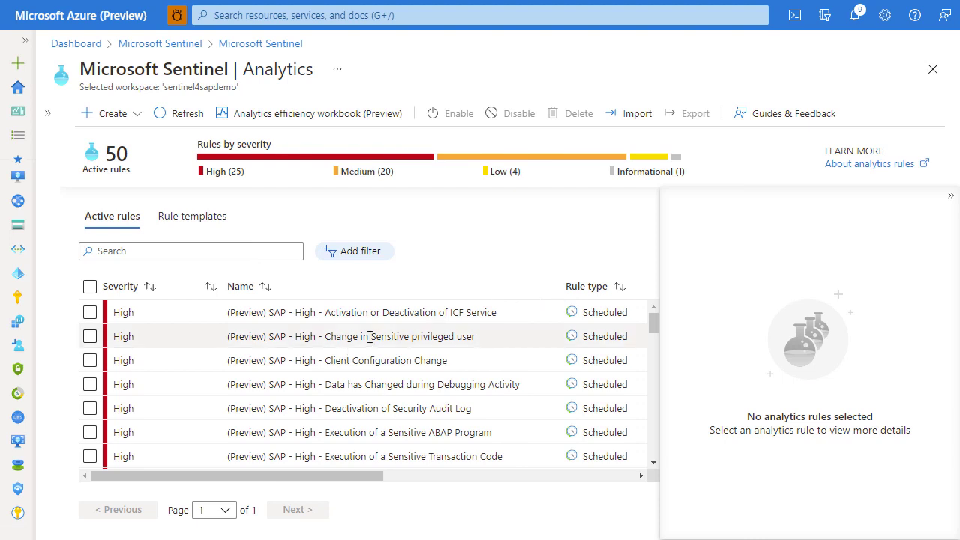
- Open the High 'Change in Sensitive privileged user' rule and inspect its AuditClasses and SAPUsersGetPrivileged() query parts
left_click(324, 338)
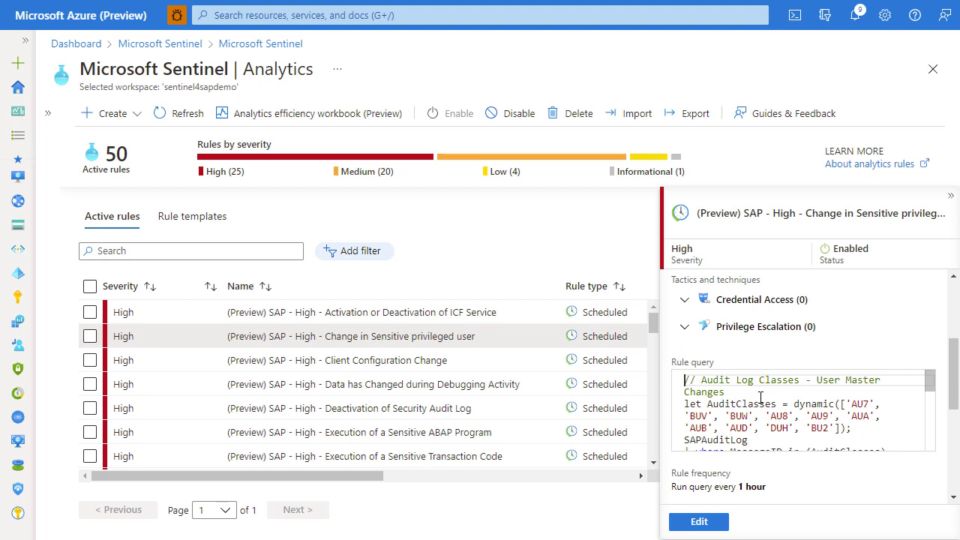
scroll(760, 397, "down", 3)
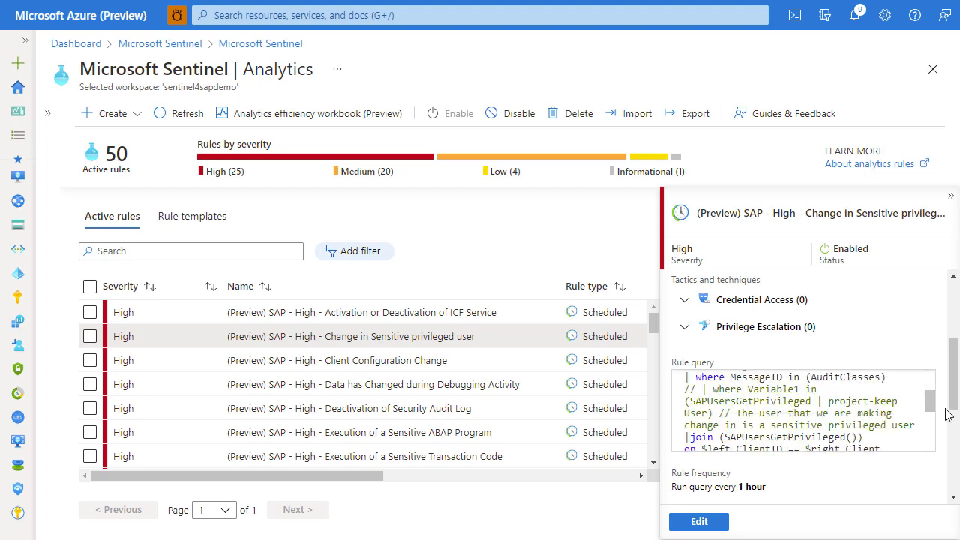
left_click_drag(932, 404, 934, 380)
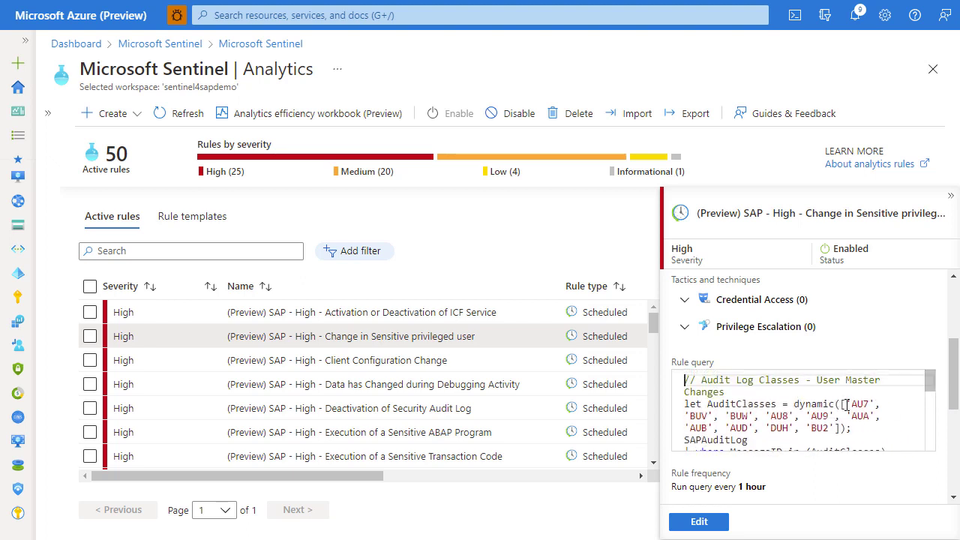
left_click_drag(845, 405, 835, 427)
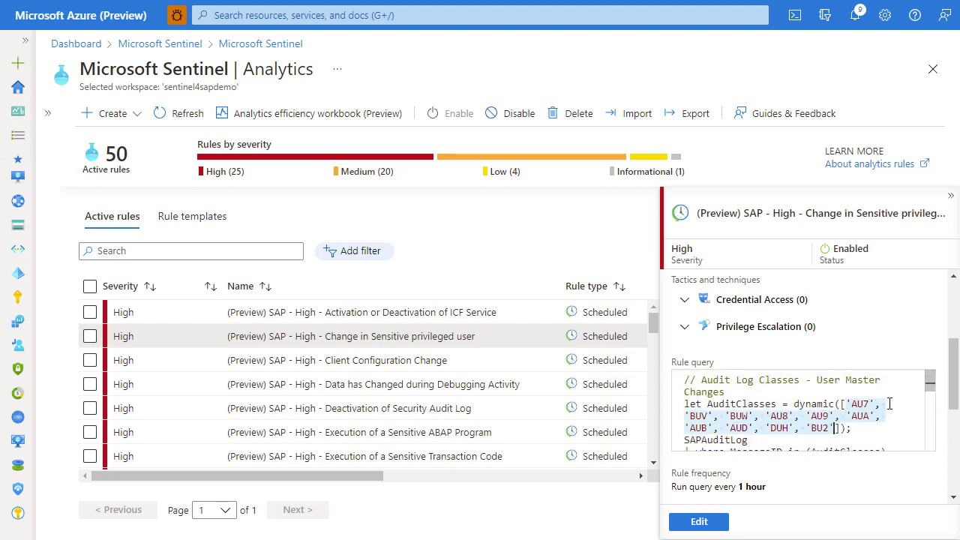
left_click_drag(930, 383, 931, 417)
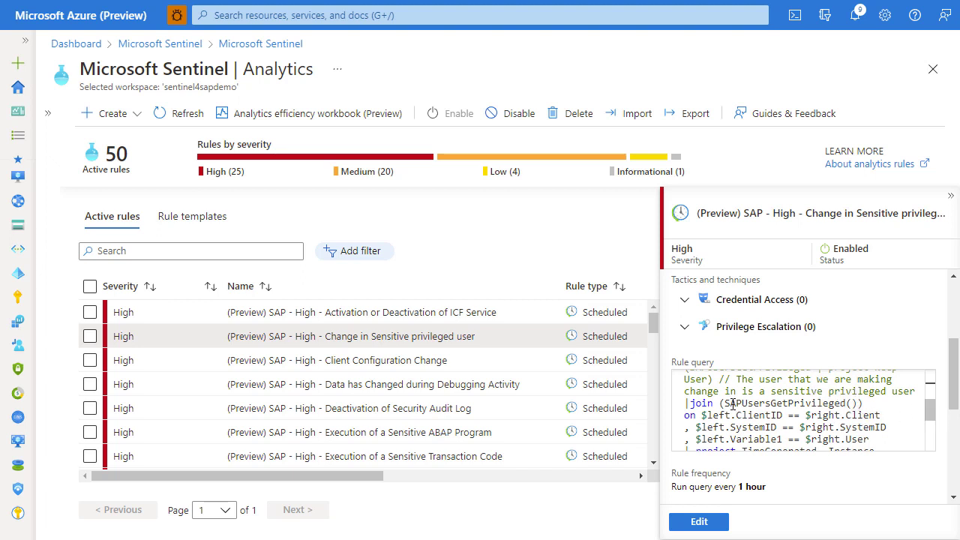
left_click_drag(724, 403, 863, 405)
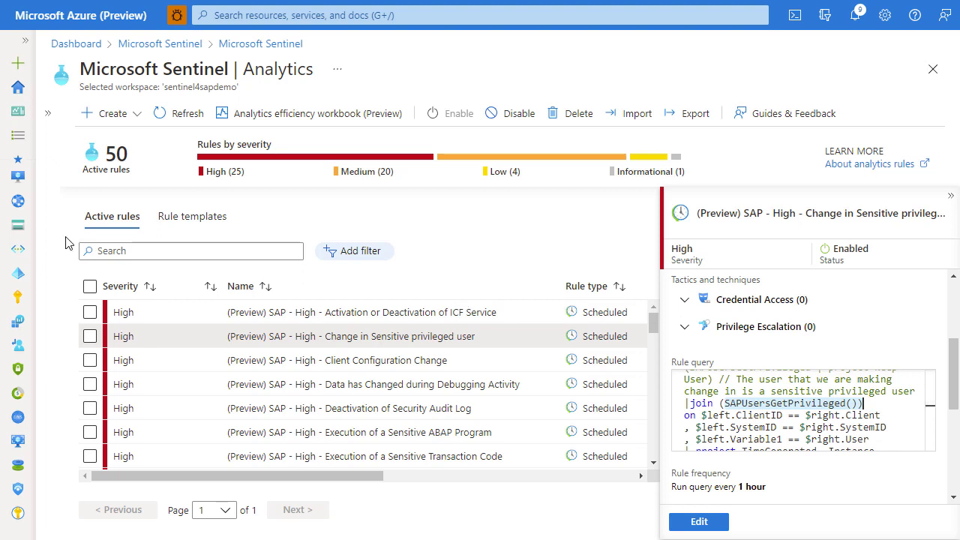
- Open Watchlist and view SAP - Critical Authorizations, Sensitive ABAP Programs and Sensitive Transactions details
left_click(47, 117)
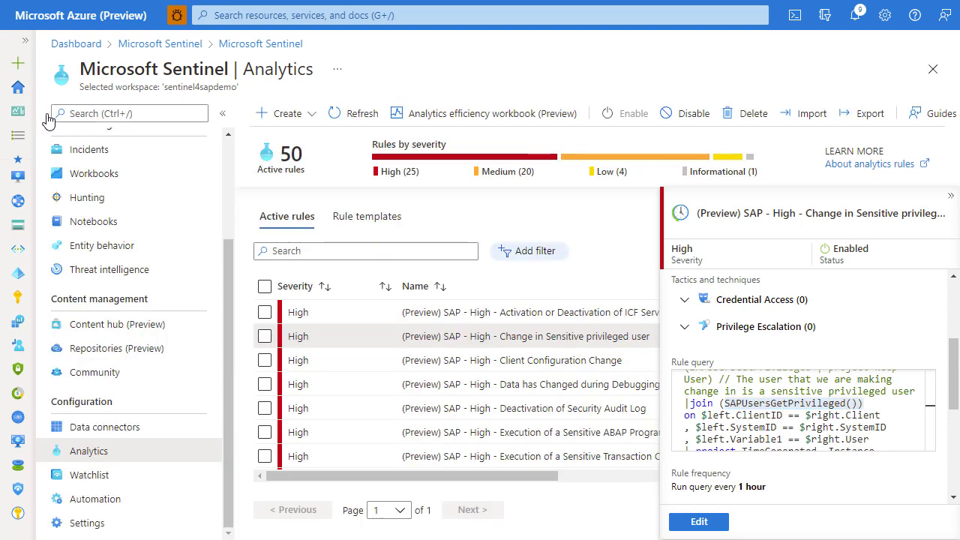
left_click(109, 478)
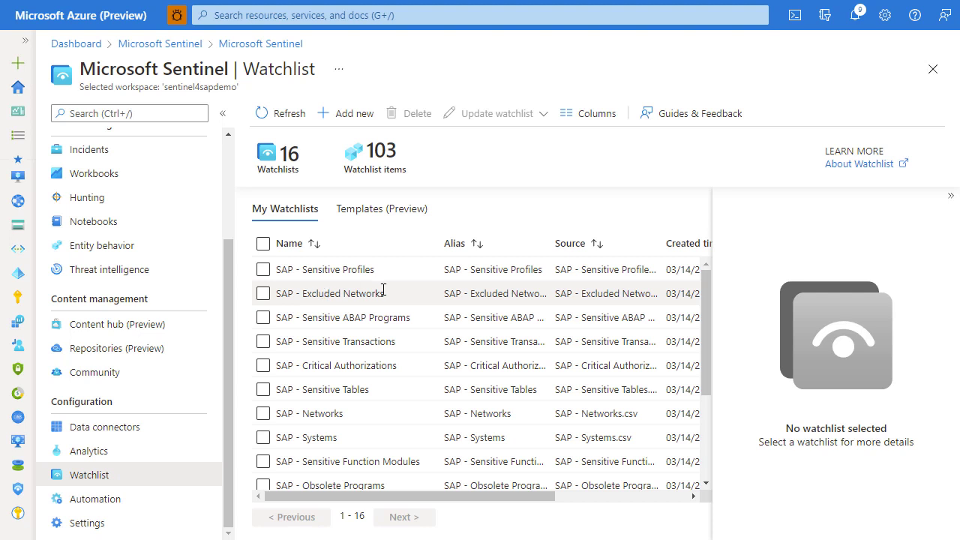
scroll(386, 385, "down", 1)
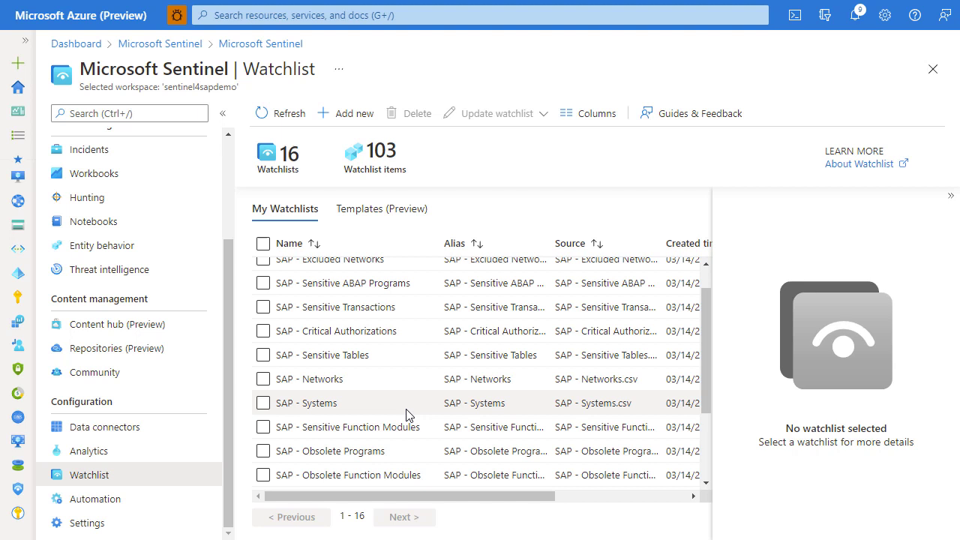
left_click(405, 333)
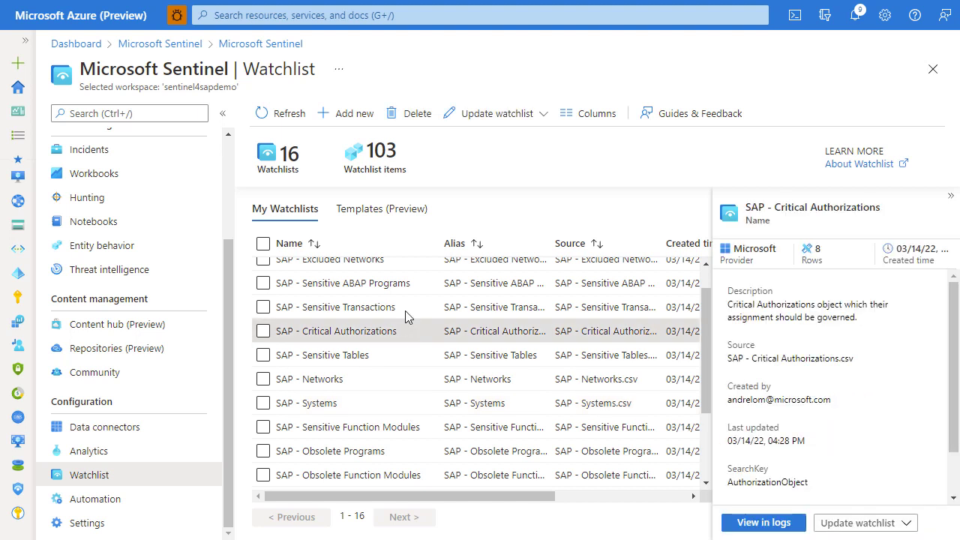
left_click(407, 283)
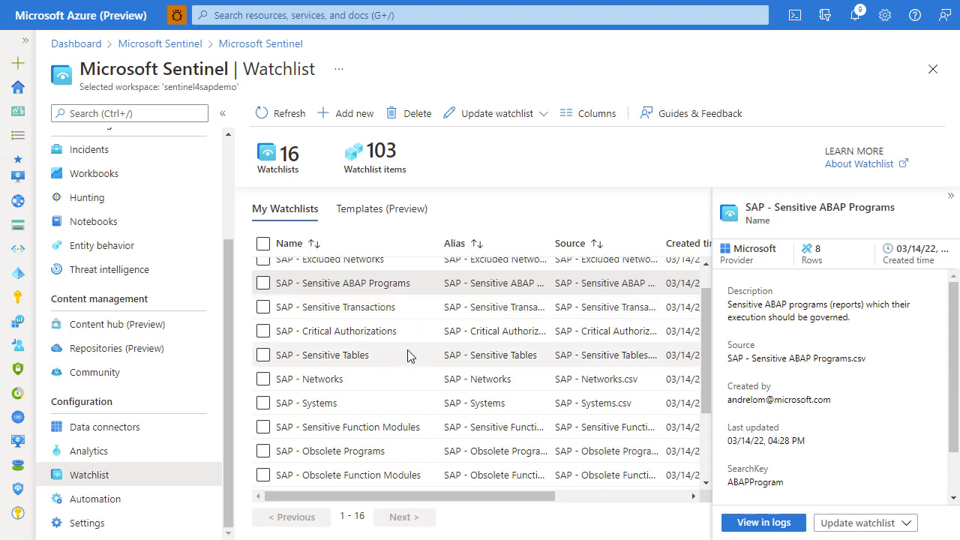
left_click(421, 312)
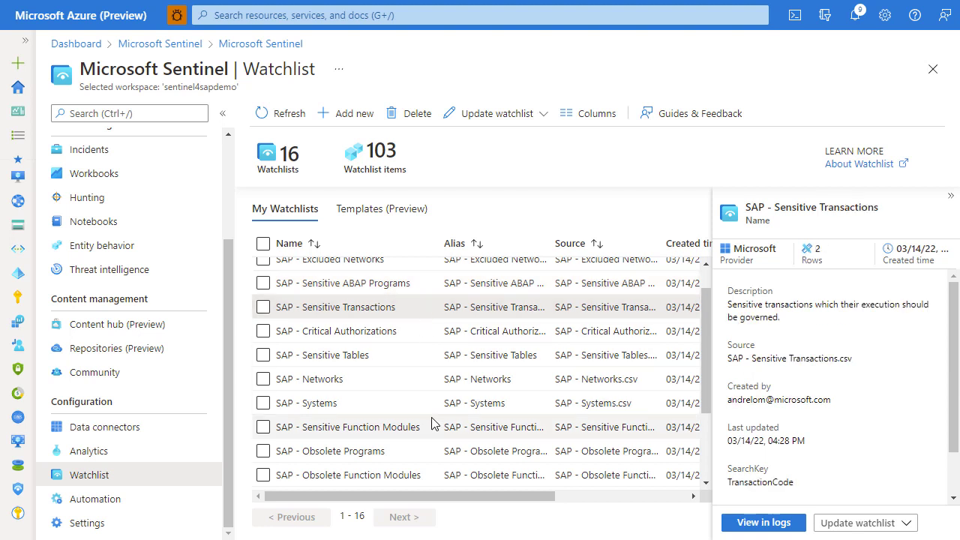
- Compare SAP - Sensitive Roles and Privileged Users, then show Update watchlist options for Sensitive Roles
scroll(431, 423, "down", 1)
scroll(431, 424, "down", 1)
left_click(391, 395)
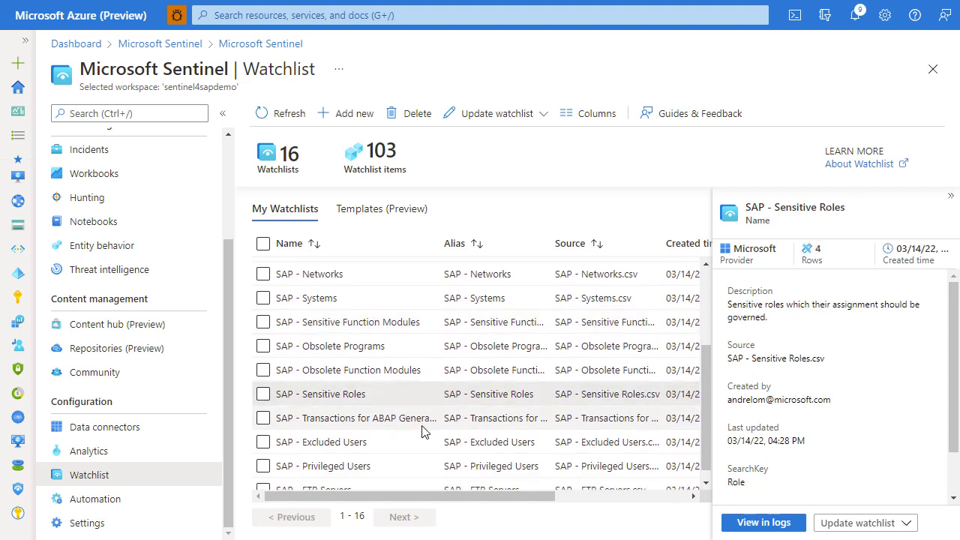
left_click(392, 465)
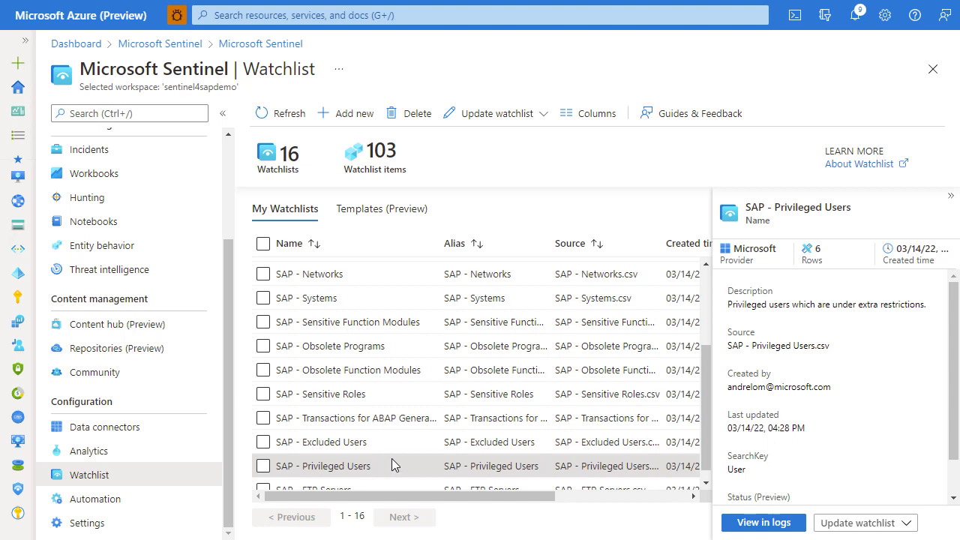
left_click(388, 401)
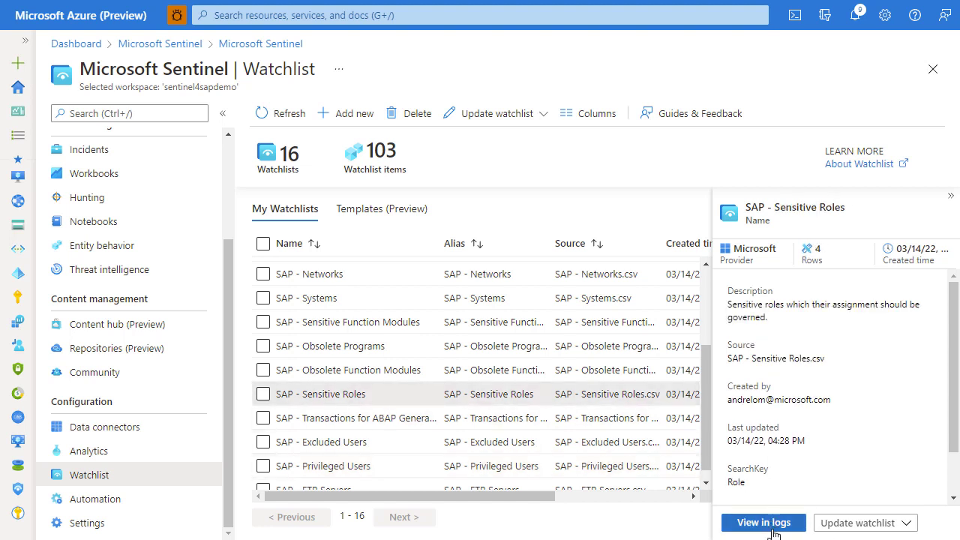
left_click(869, 525)
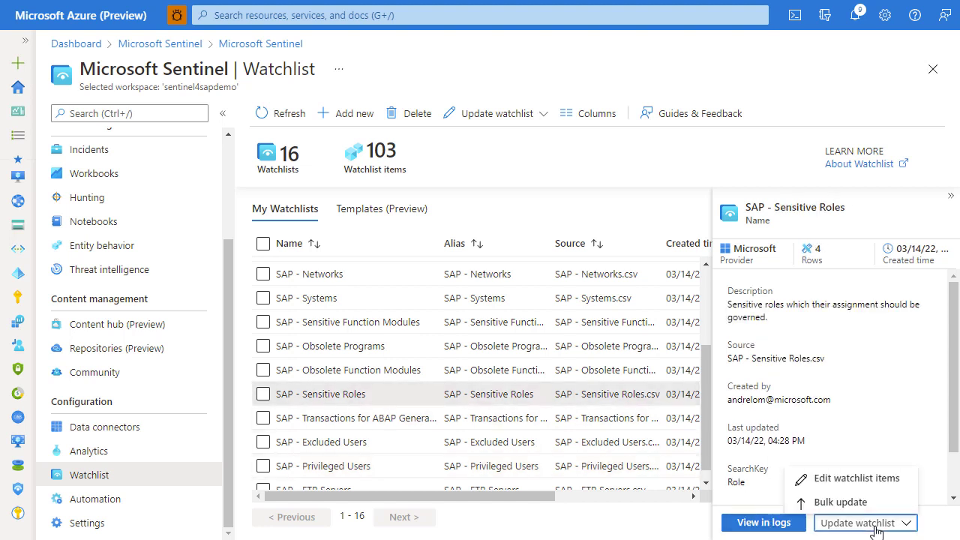
- Open the SAP - Sensitive Roles editor, start a new role entry, then abandon it and return to Watchlist
left_click(868, 480)
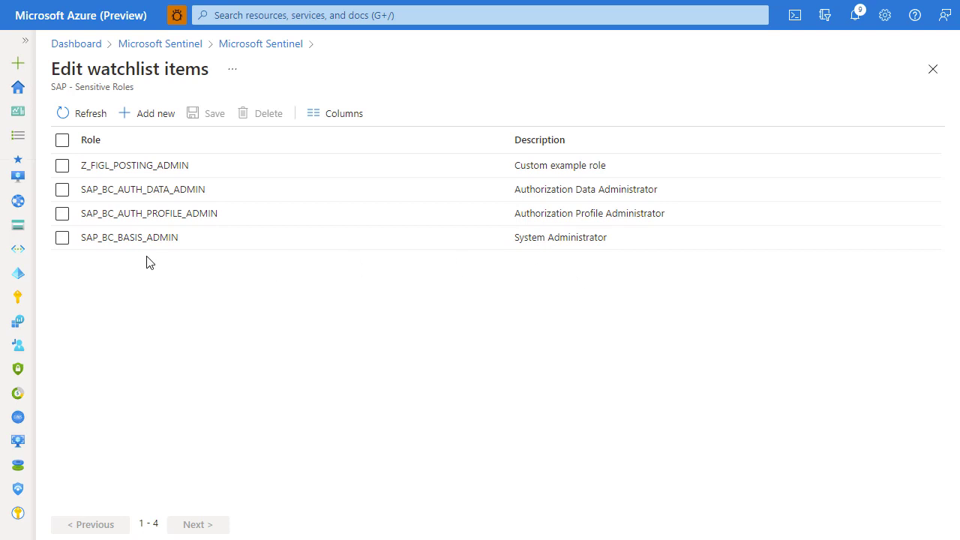
left_click(96, 245)
left_click(143, 118)
left_click(813, 140)
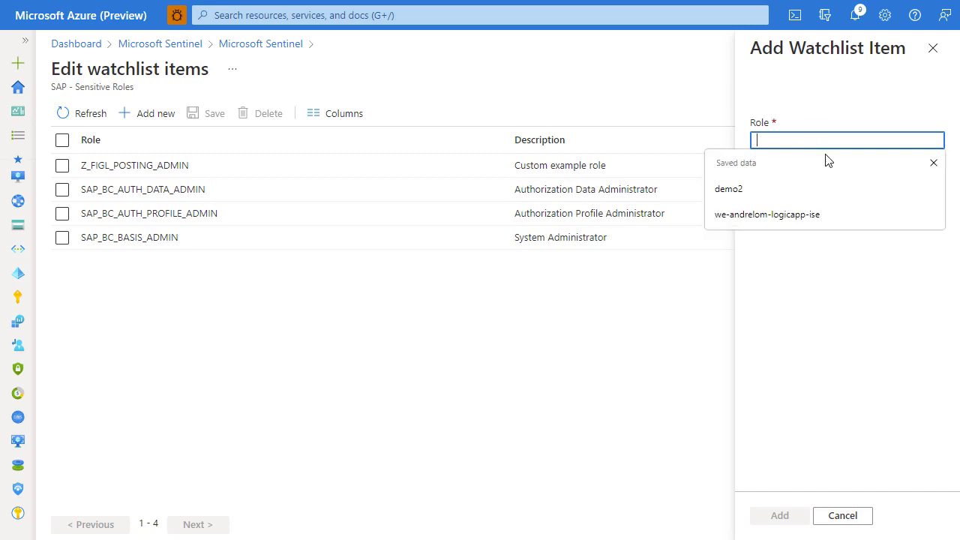
left_click(483, 433)
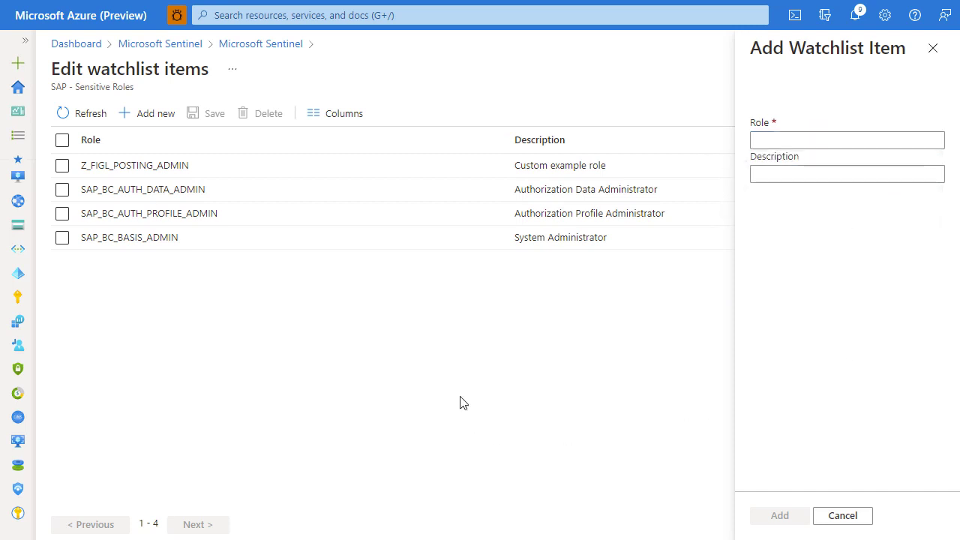
left_click(405, 241)
left_click(274, 48)
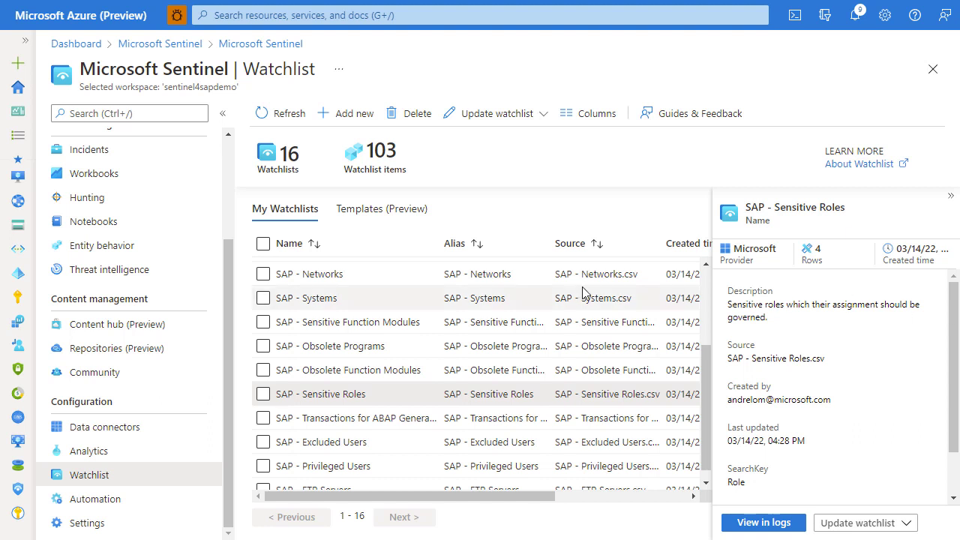
- Show the 47 open incidents with the details pane collapsed and Title column widened
left_click(135, 156)
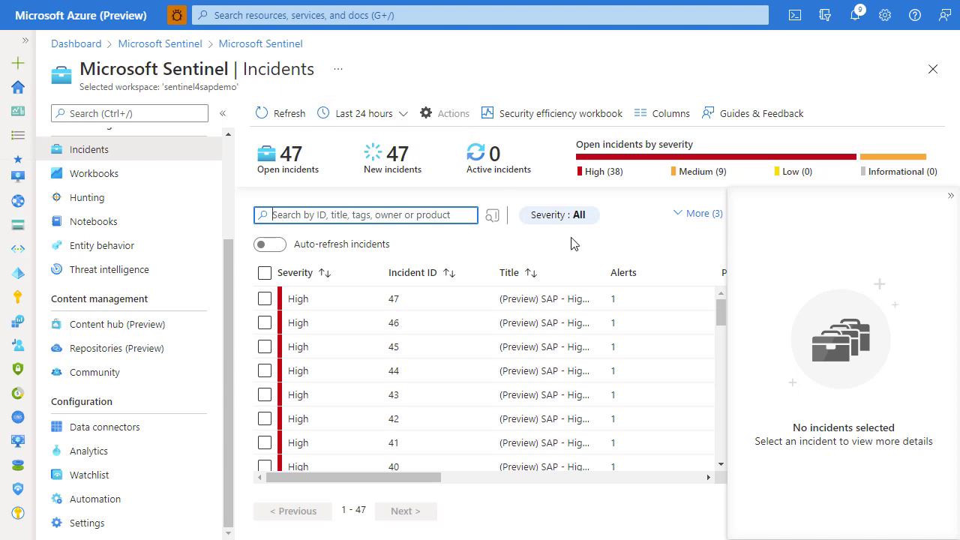
left_click(950, 196)
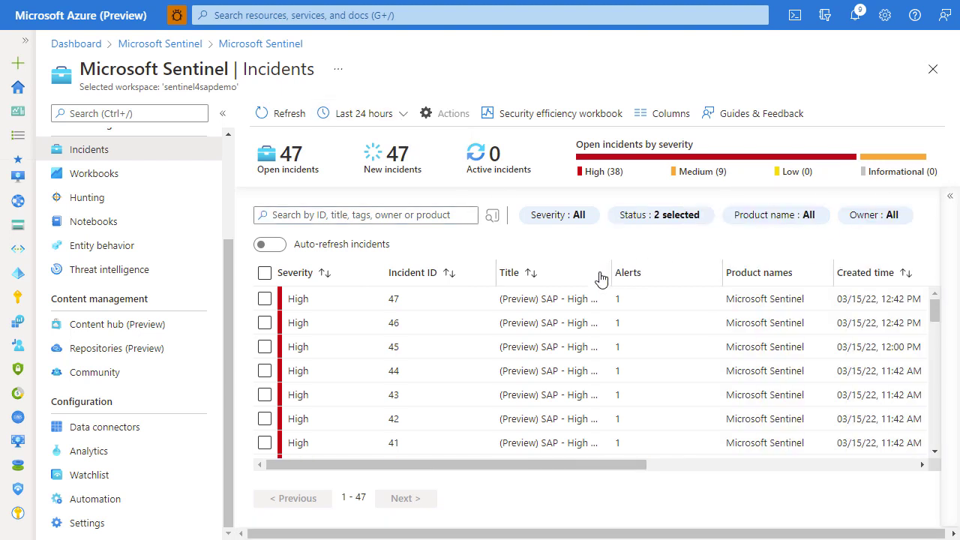
left_click_drag(615, 272, 774, 274)
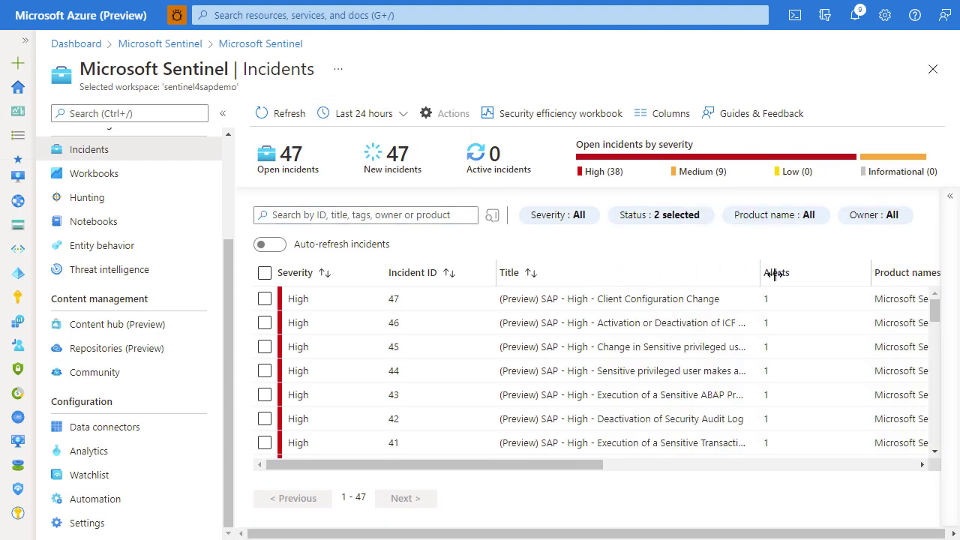
- Select incident 45, Change in Sensitive privileged user, and read through its summary
left_click(712, 347)
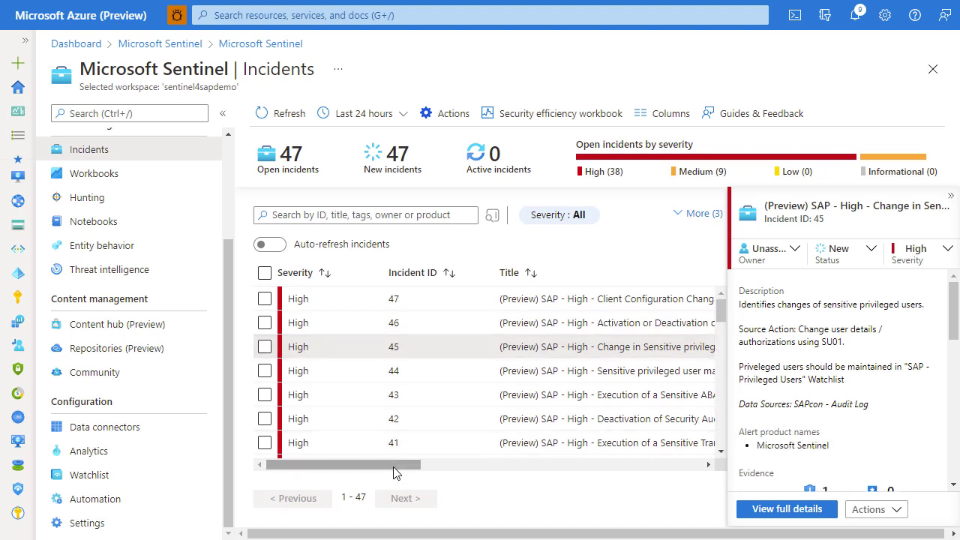
left_click_drag(390, 464, 449, 464)
left_click_drag(587, 272, 684, 266)
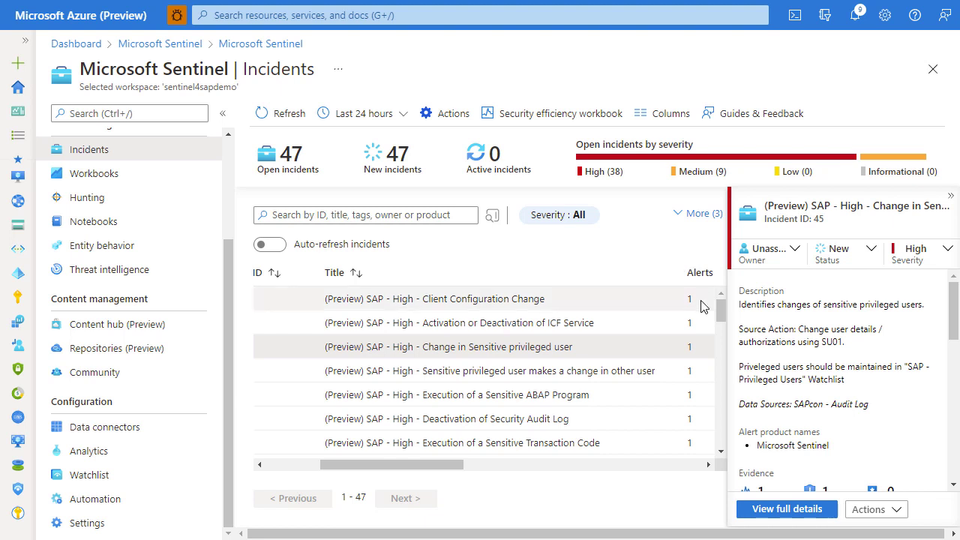
scroll(796, 365, "down", 3)
scroll(796, 365, "down", 2)
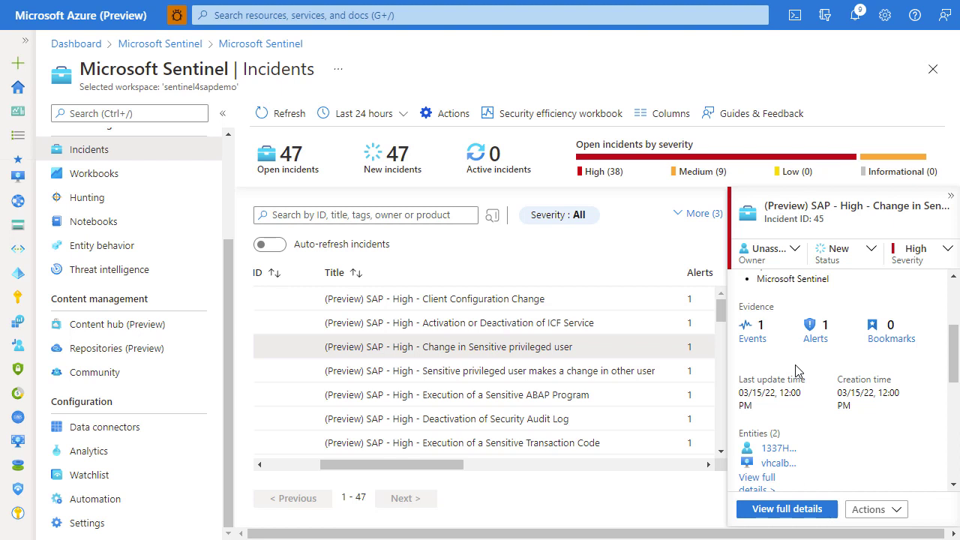
scroll(838, 404, "down", 1)
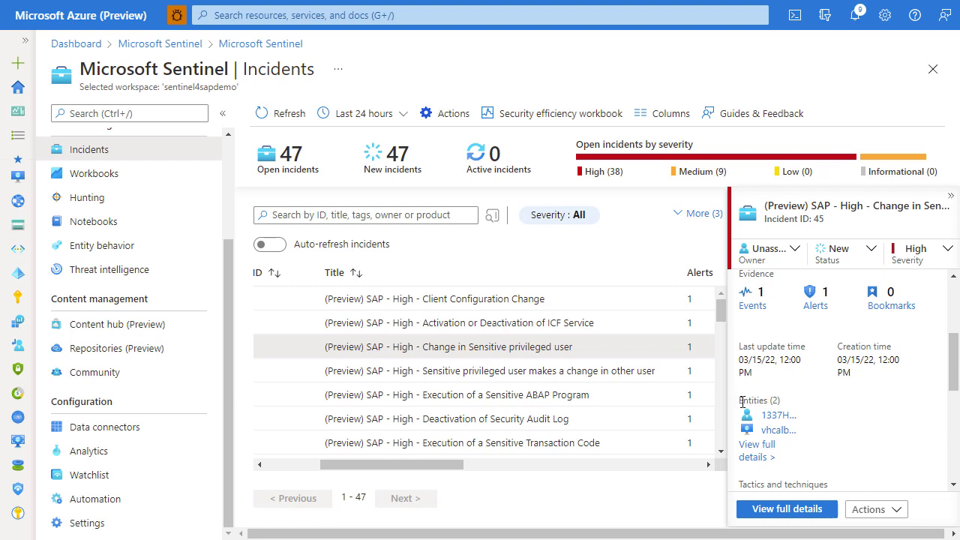
mouse_move(741, 401)
left_mouse_down()
mouse_move(840, 420)
mouse_move(844, 382)
mouse_move(845, 394)
mouse_move(759, 403)
mouse_move(753, 390)
left_mouse_up()
- Open incident 45's full page, highlight its affected user and host entities, and list its alert
left_click(780, 510)
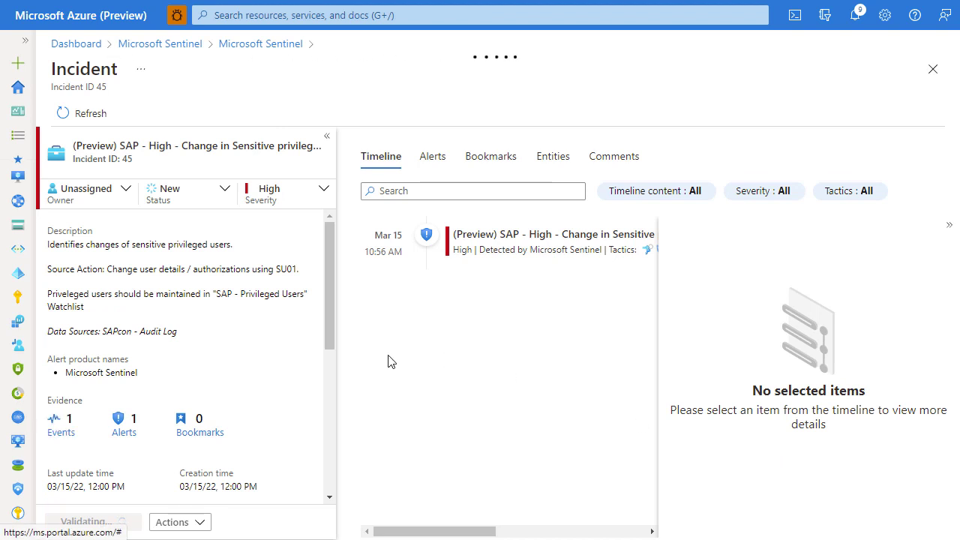
scroll(197, 330, "down", 5)
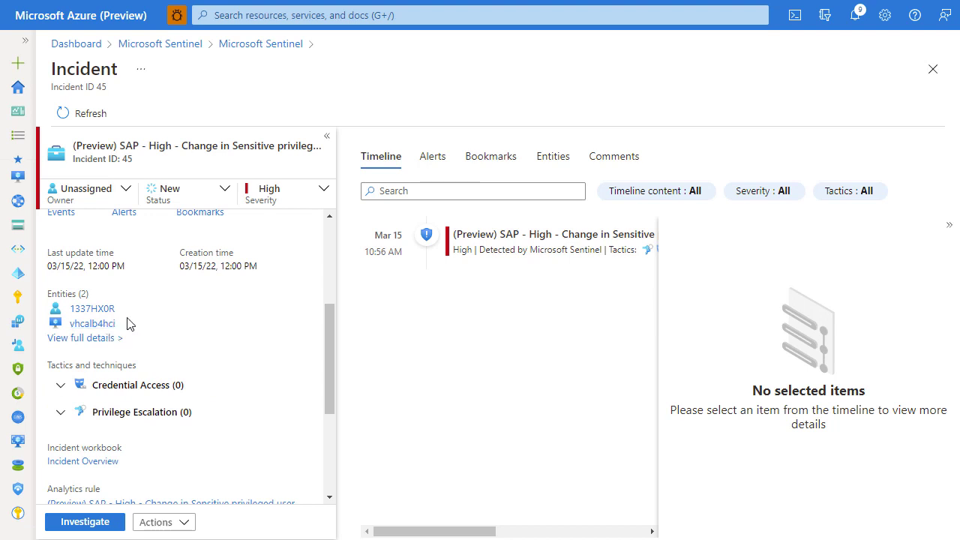
left_click_drag(140, 312, 73, 314)
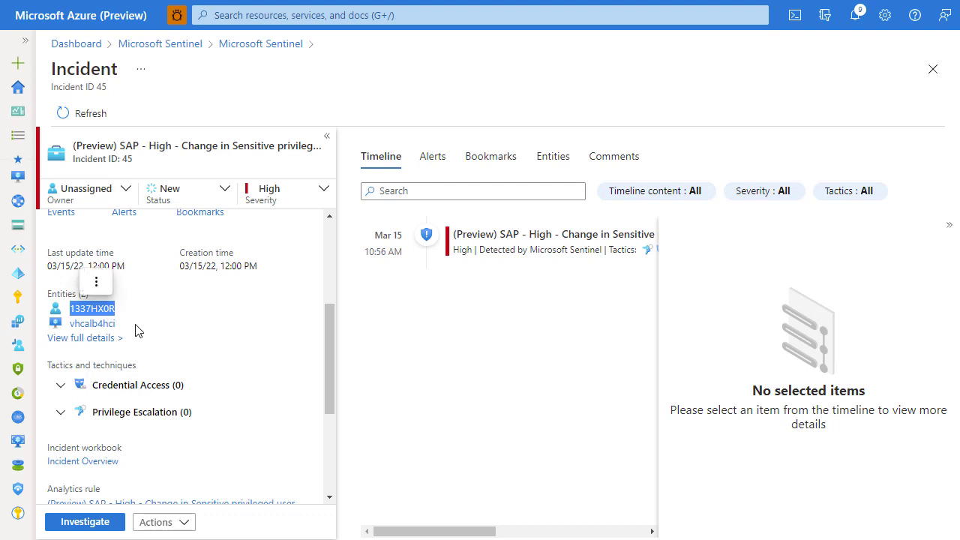
left_click_drag(138, 325, 69, 325)
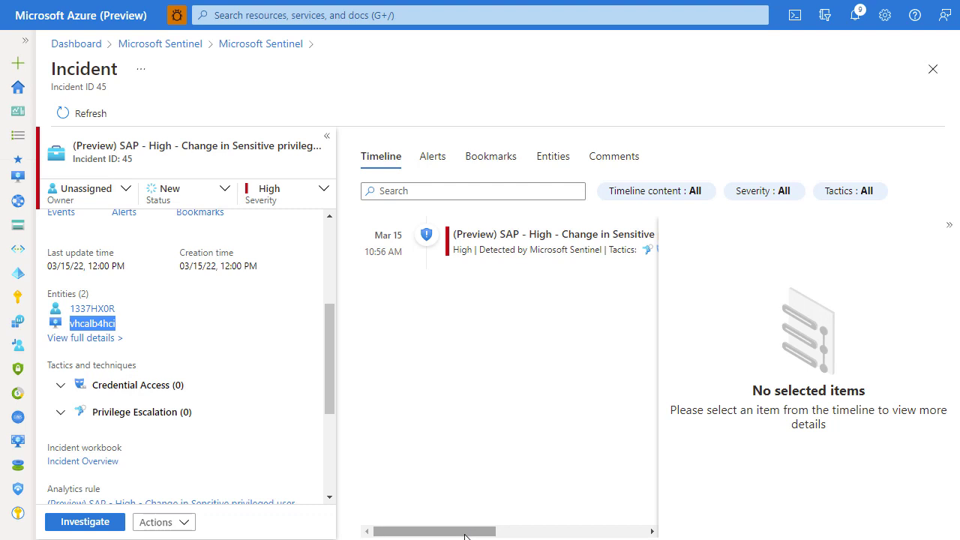
left_click(433, 157)
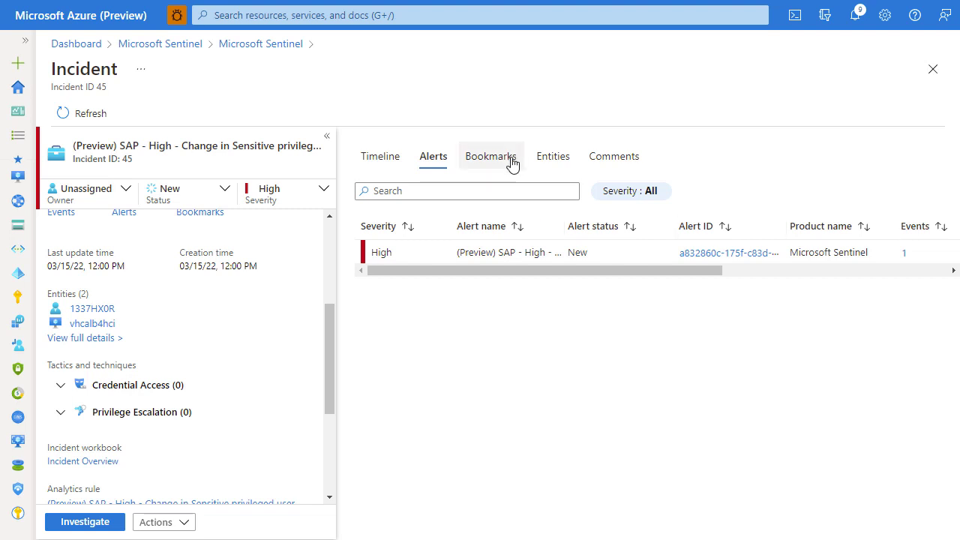
- Show the comments on incident 45
left_click(607, 165)
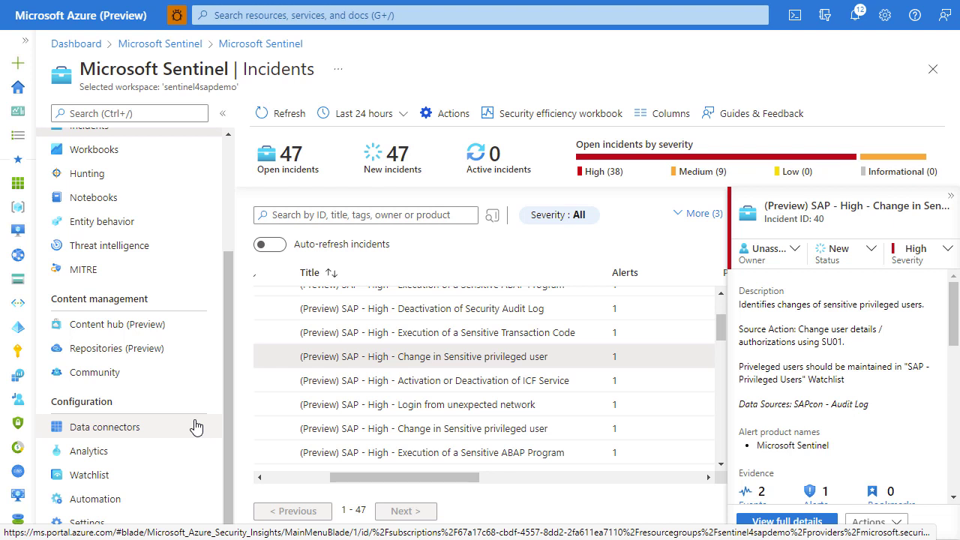
- From Automation's active playbooks, open change-in-sensitive-privileged-user in the Logic Apps designer
left_click(158, 501)
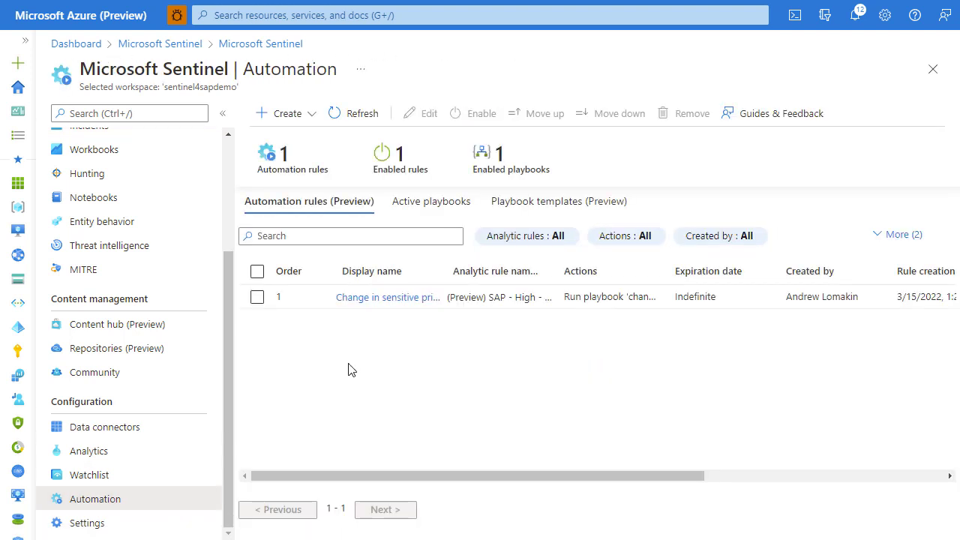
left_click(441, 206)
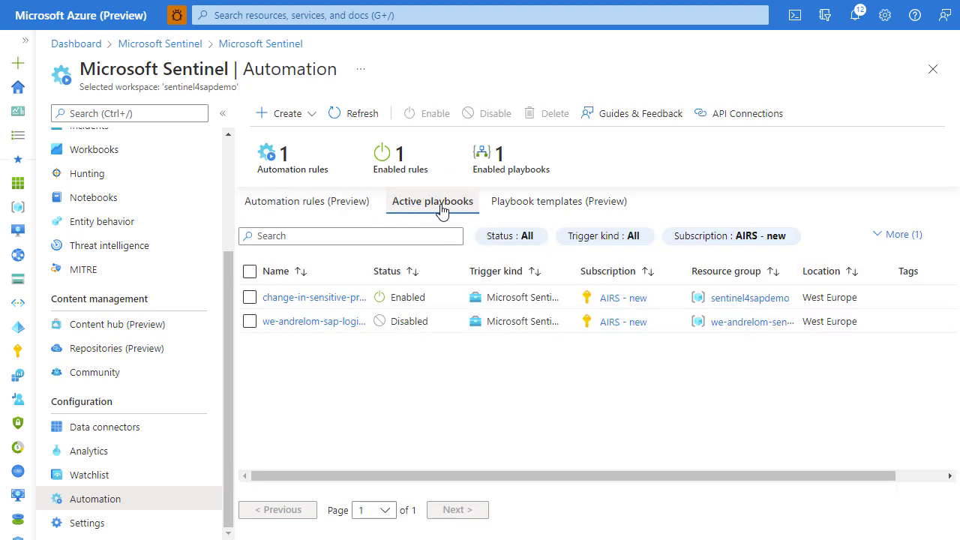
left_click(317, 300)
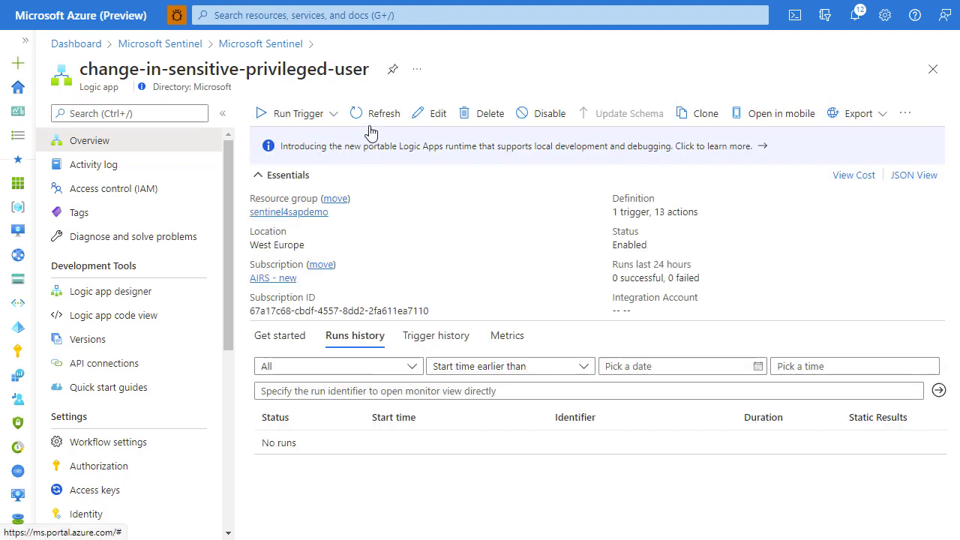
left_click(437, 115)
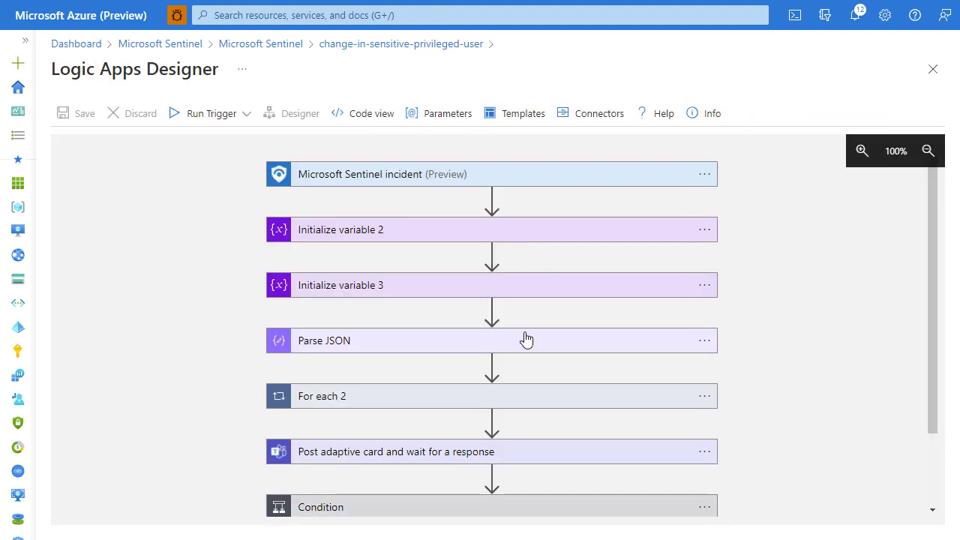
- Expand the playbook's Condition step to see its approval logic
scroll(523, 336, "down", 2)
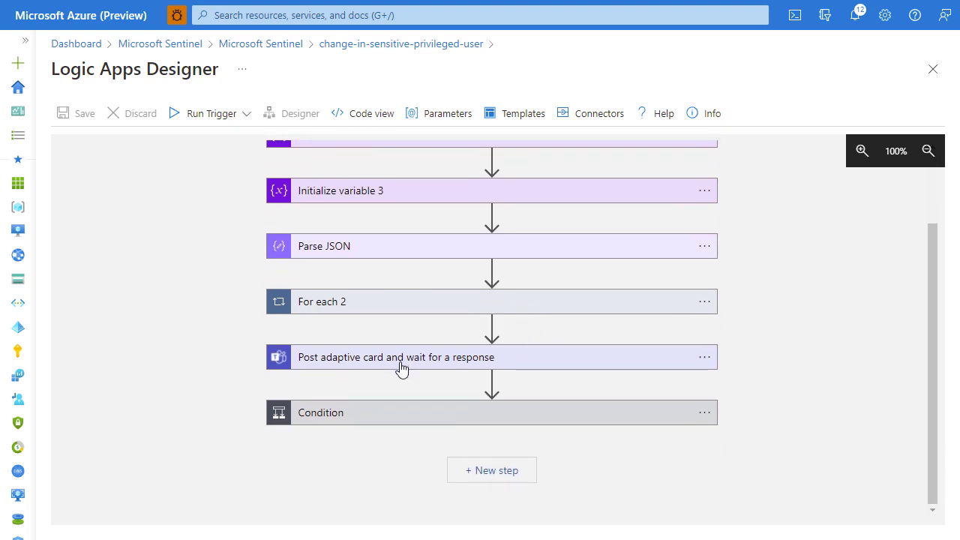
scroll(402, 367, "up", 2)
mouse_move(401, 367)
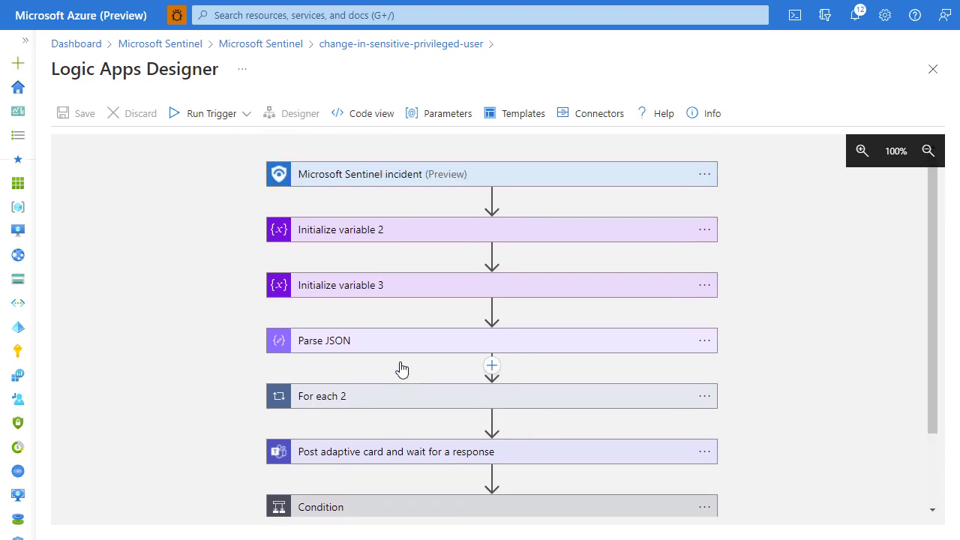
scroll(401, 367, "down", 2)
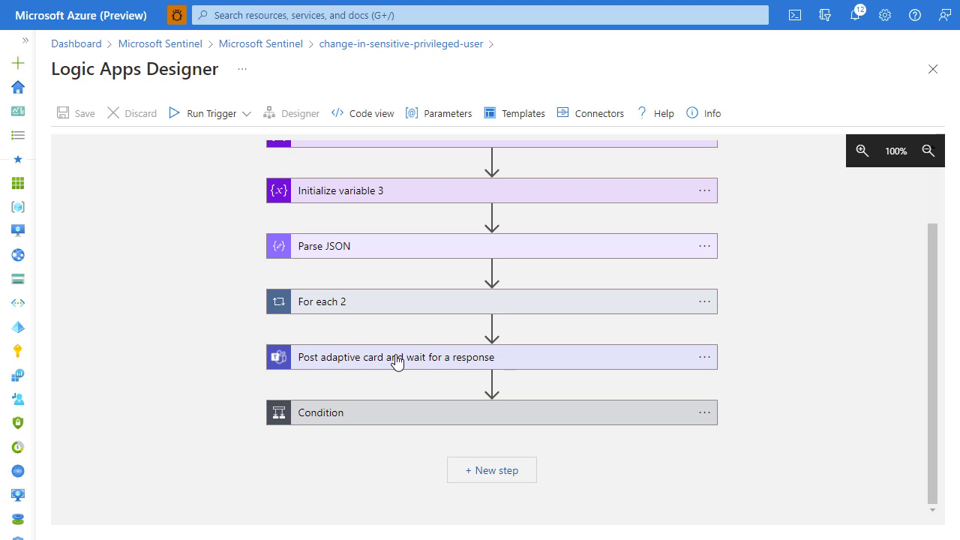
left_click(384, 420)
- Expand the [BAPI] Call method in SAP 2 step to see its BAPI_USER_LOCK parameters
scroll(385, 420, "down", 2)
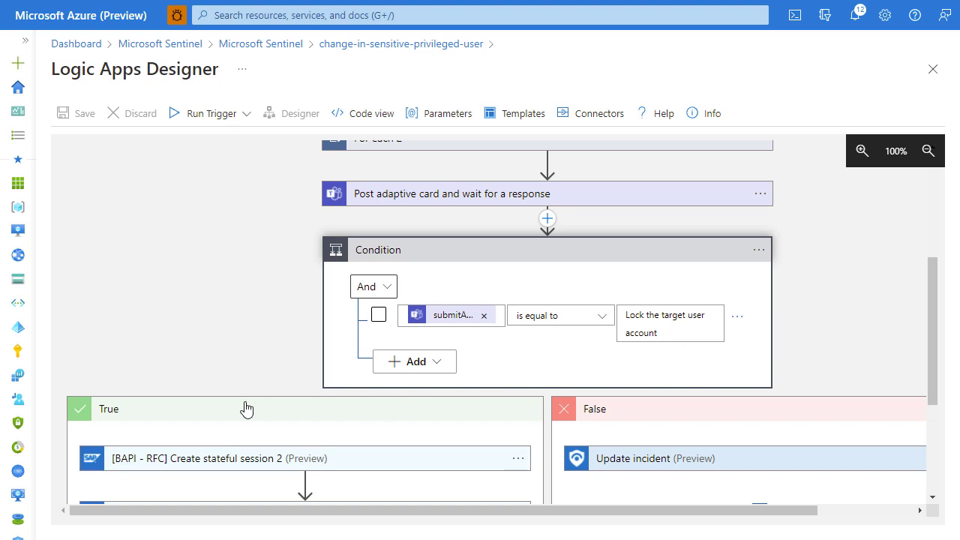
scroll(241, 409, "down", 3)
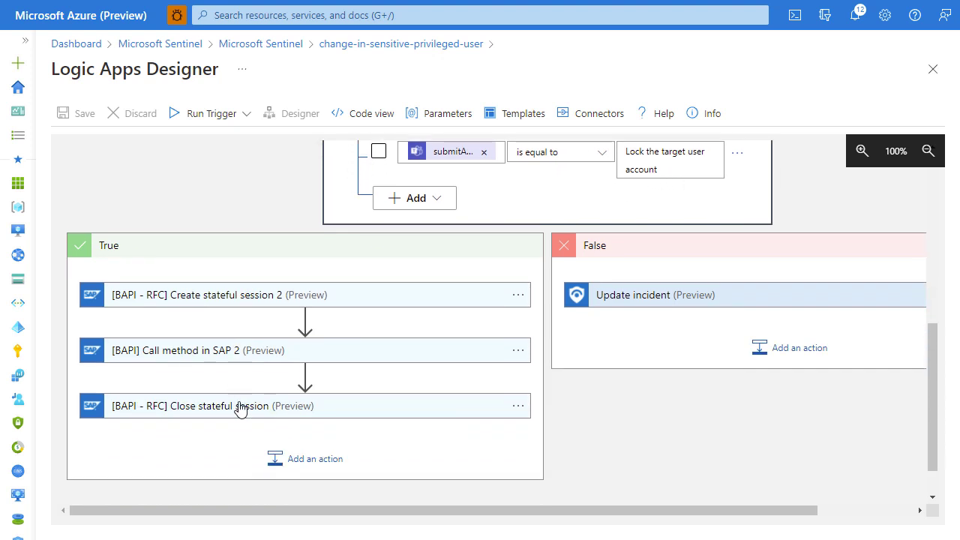
left_click(241, 360)
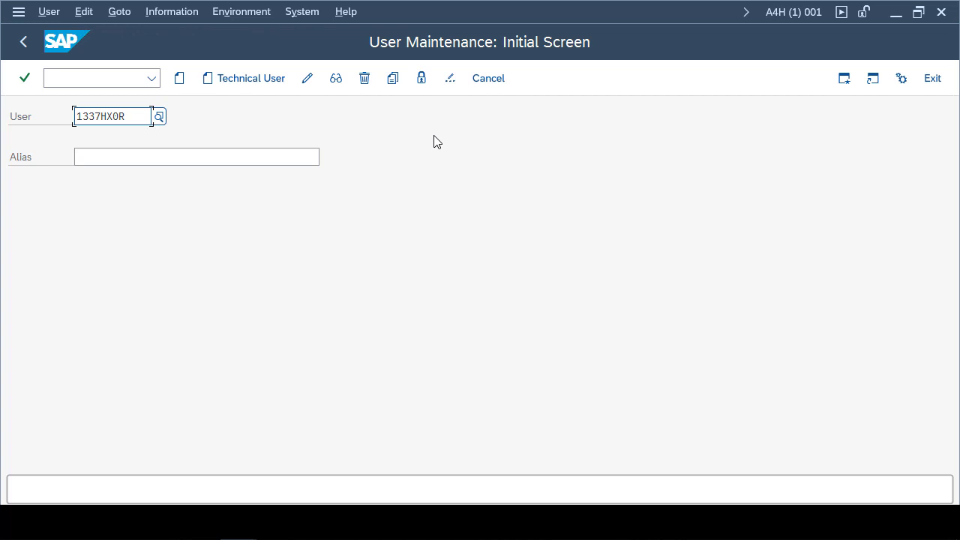
- Check the affected user's lock status in SU01, which shows Not locked
left_click(421, 78)
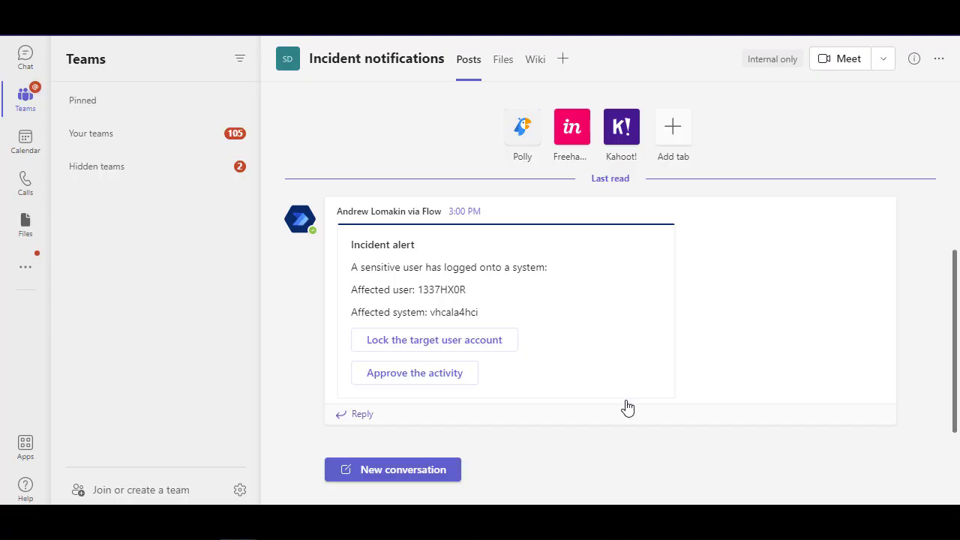
- Approve 'Lock the target user account' on the Teams incident alert card
left_click(474, 348)
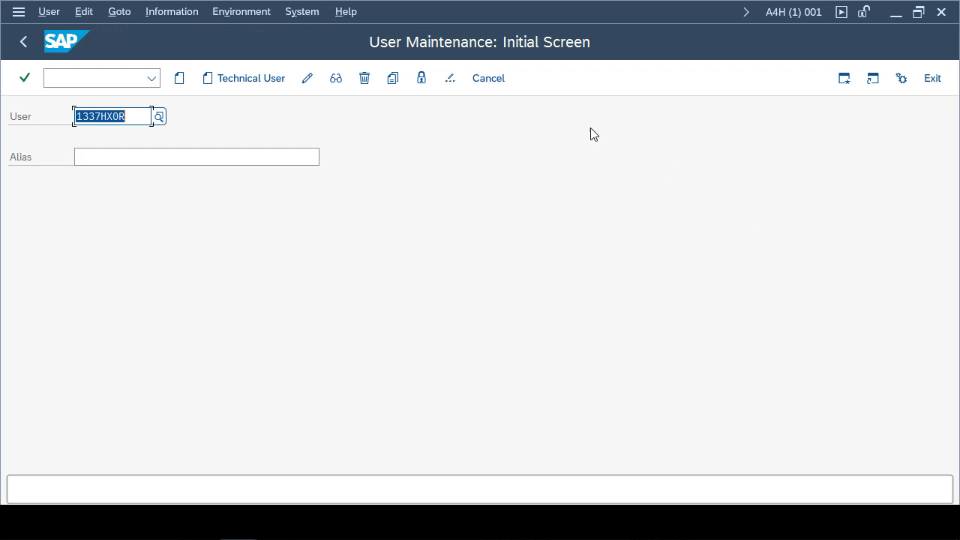
- Recheck the user's lock status in SU01 to confirm it is now locked
left_click(426, 81)
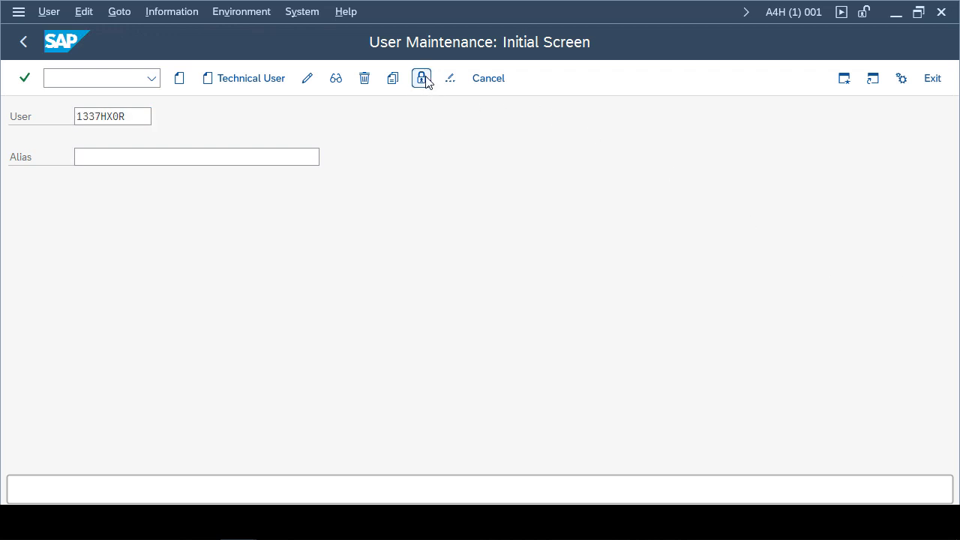